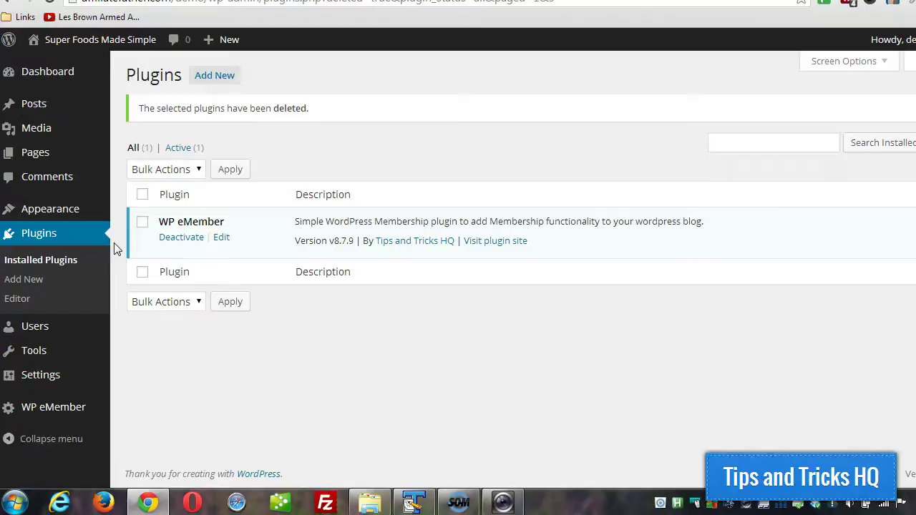
Choose the emember-profile-extended zip file from the Desktop as the new plugin to upload
click(72, 238)
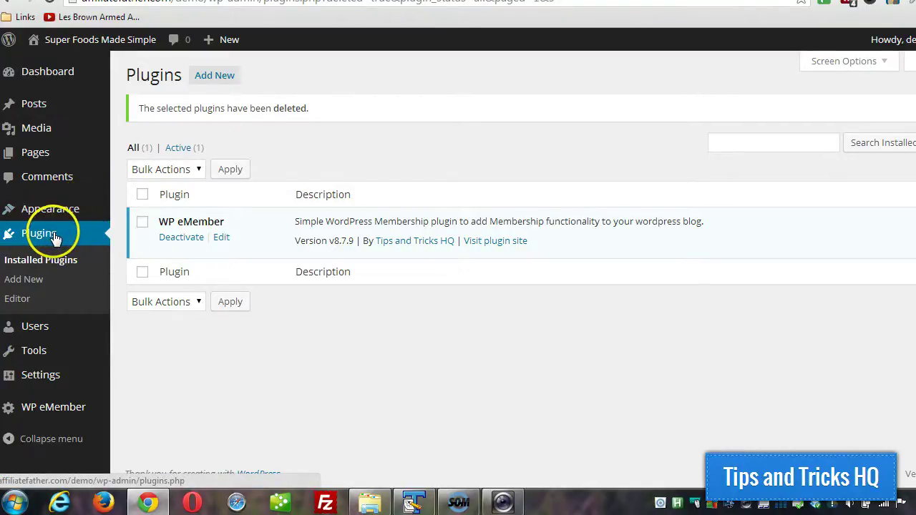
click(33, 280)
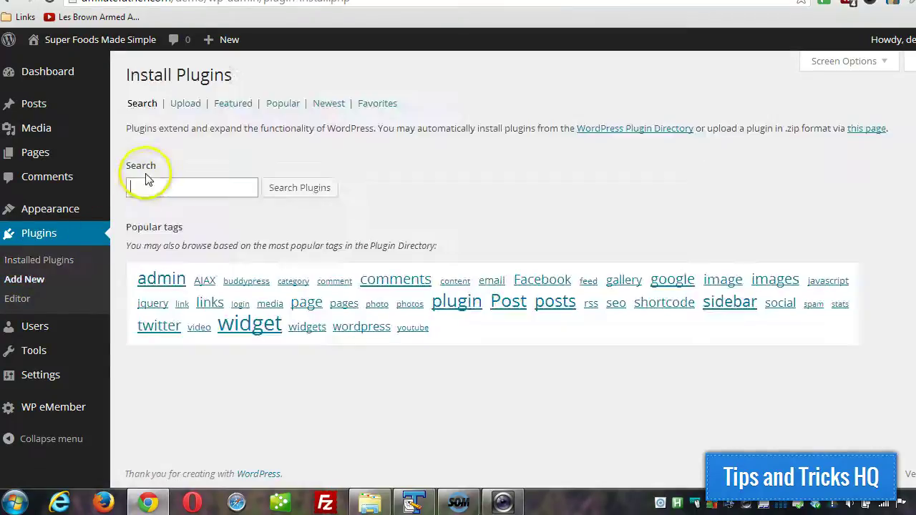
click(183, 104)
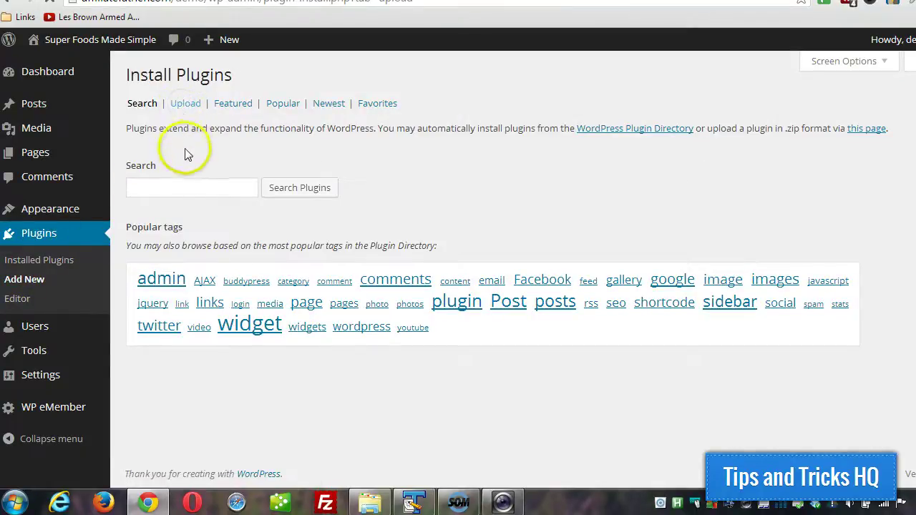
click(192, 107)
click(161, 185)
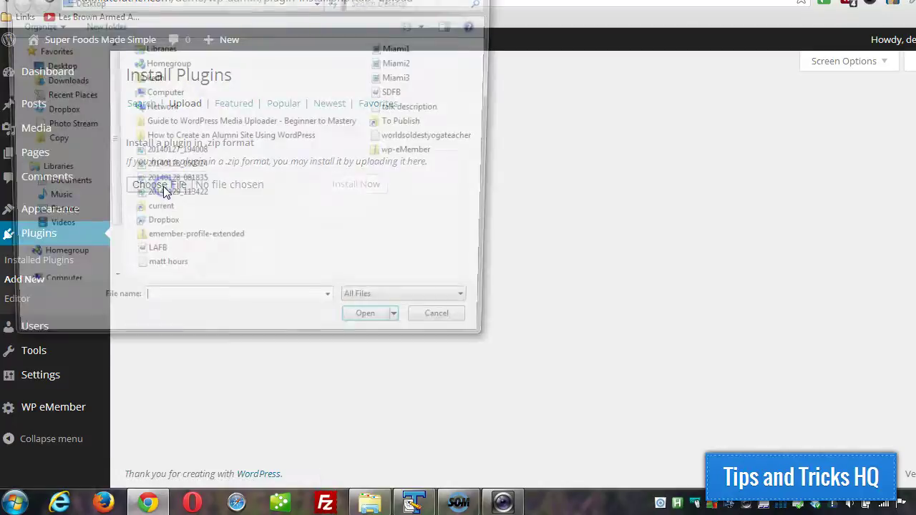
double_click(210, 247)
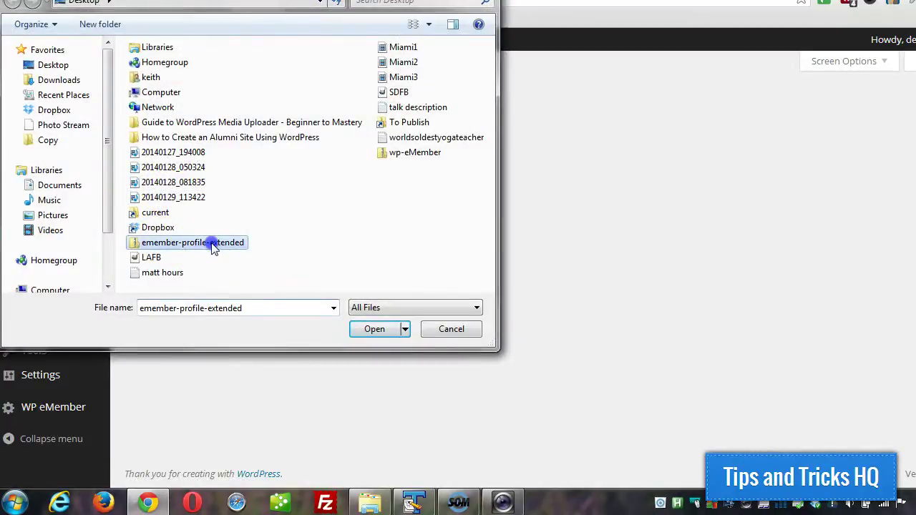
Install the chosen emember-profile-extended plugin and activate it
click(345, 191)
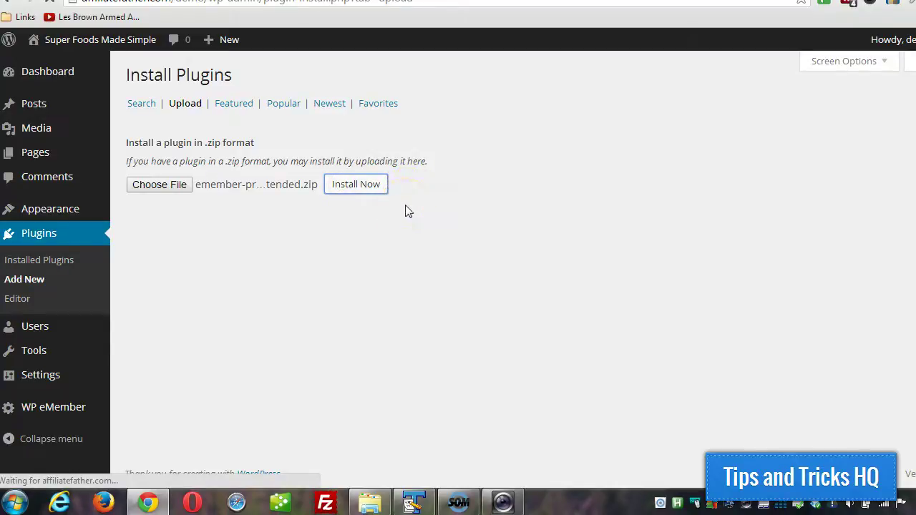
click(372, 212)
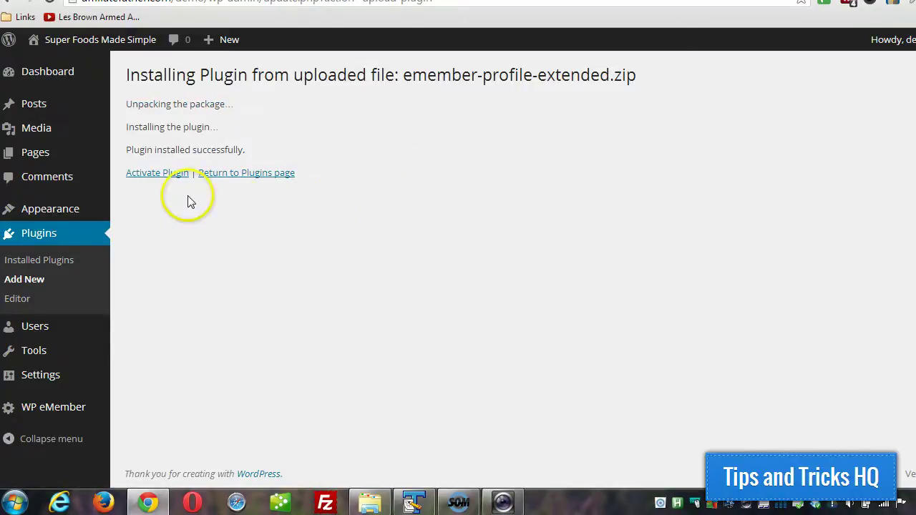
click(166, 174)
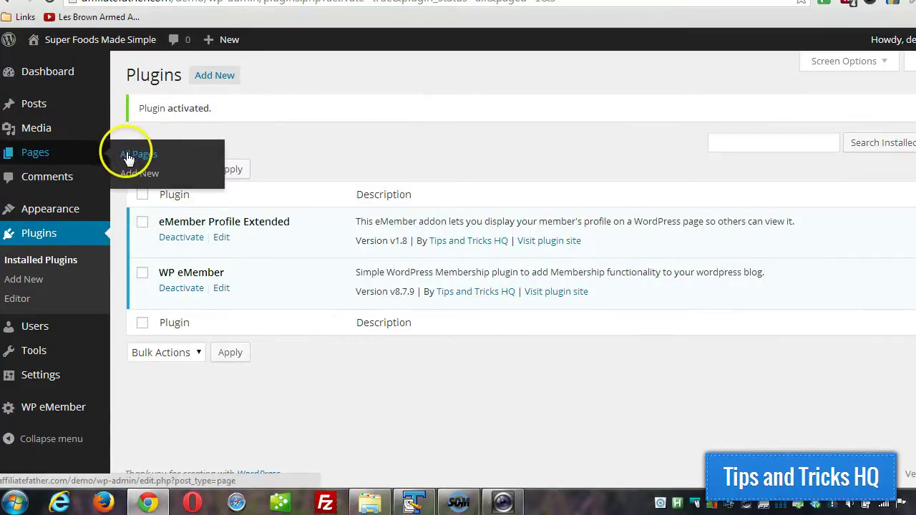
Create a new page titled "Profile Page" with no content and publish it
click(126, 155)
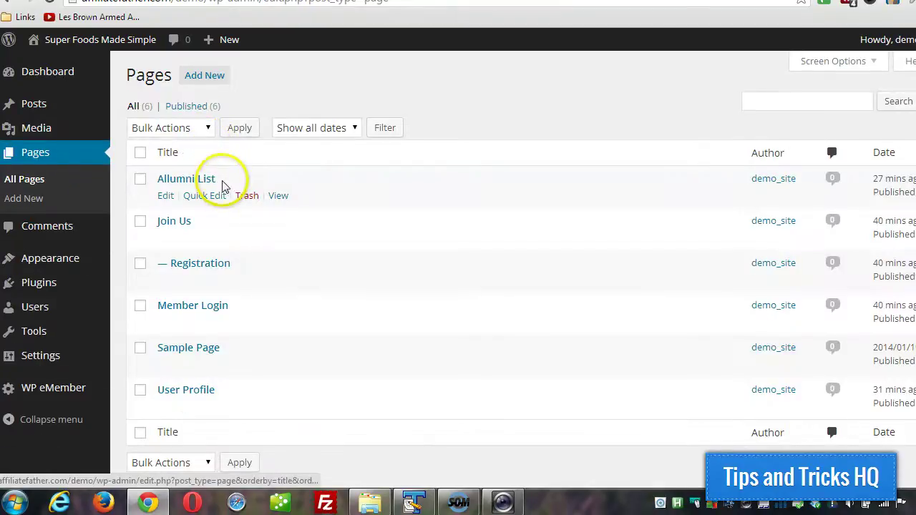
scroll(224, 186, down, 2)
scroll(115, 236, up, 2)
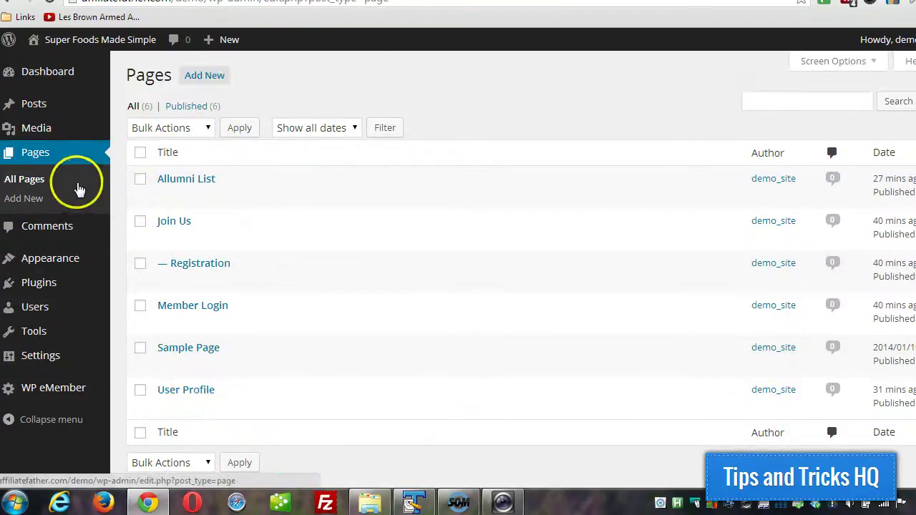
click(20, 201)
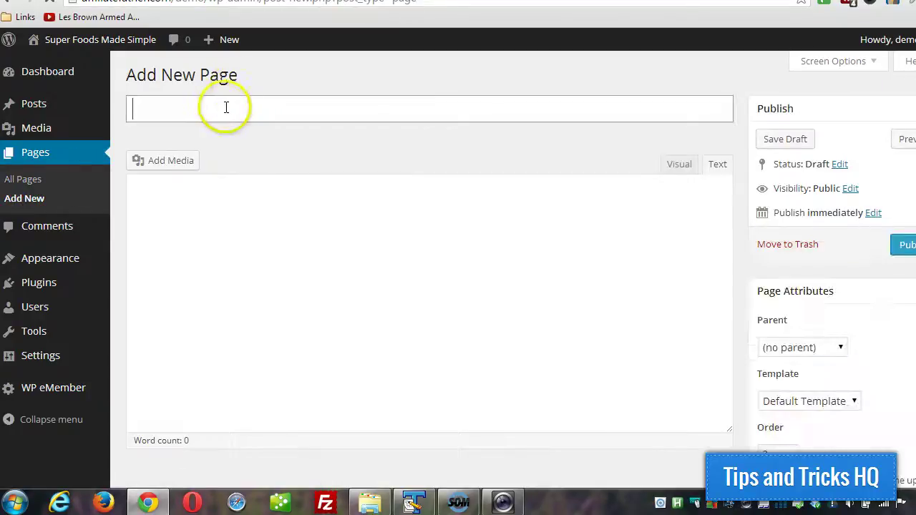
click(224, 108)
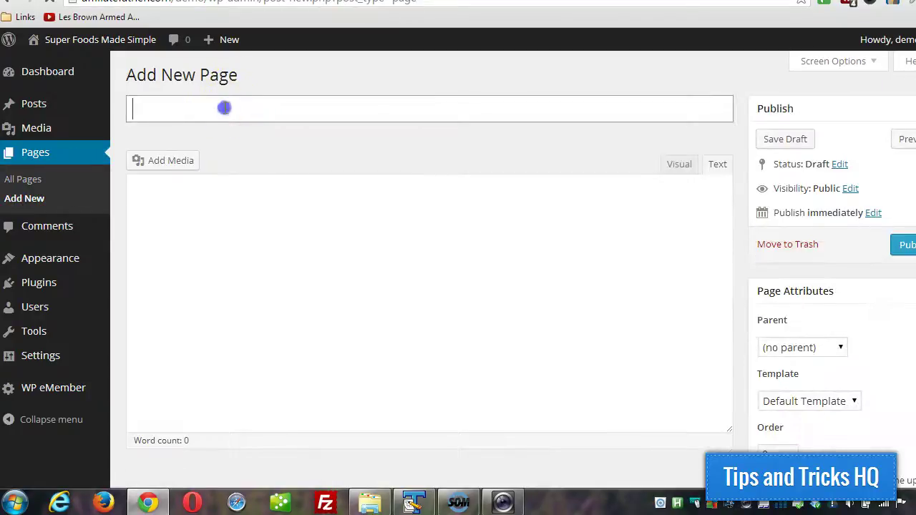
text(Profile Page)
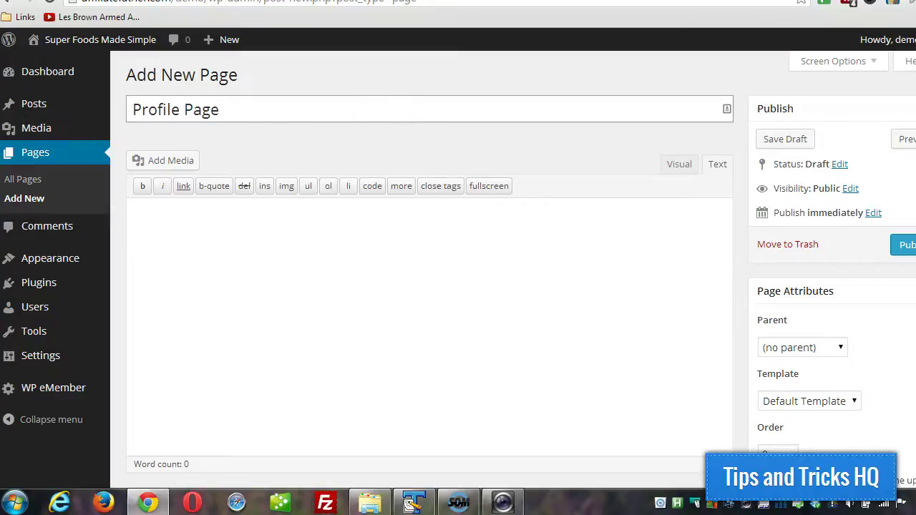
click(903, 243)
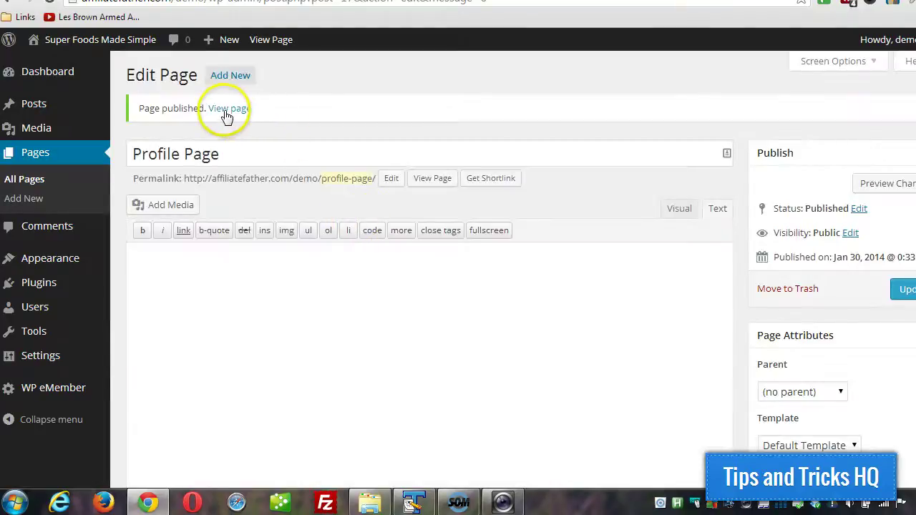
Copy the published page's link address and open the Member profile extended settings of WP eMember
right_click(224, 111)
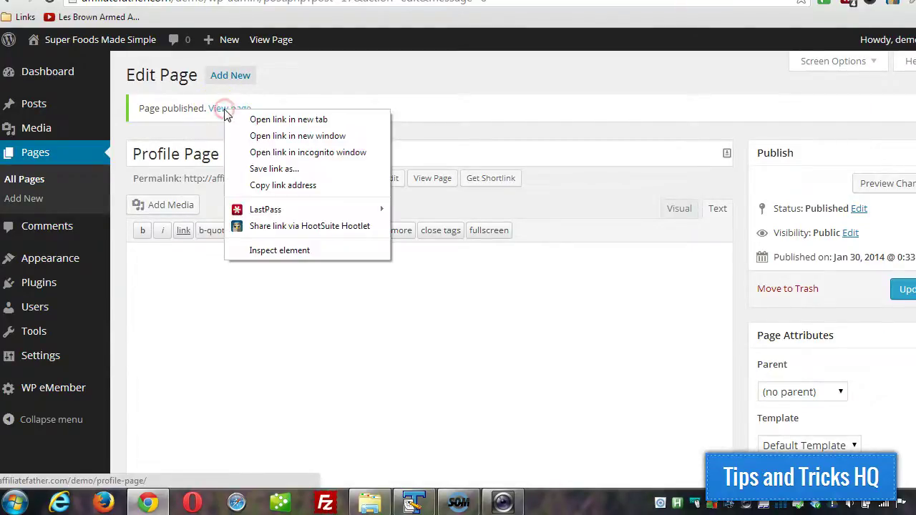
click(283, 186)
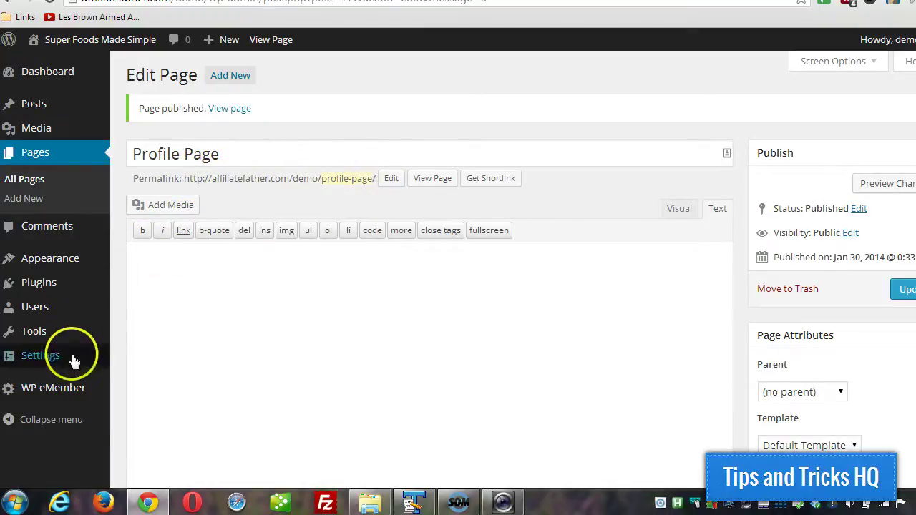
mouse_move(33, 393)
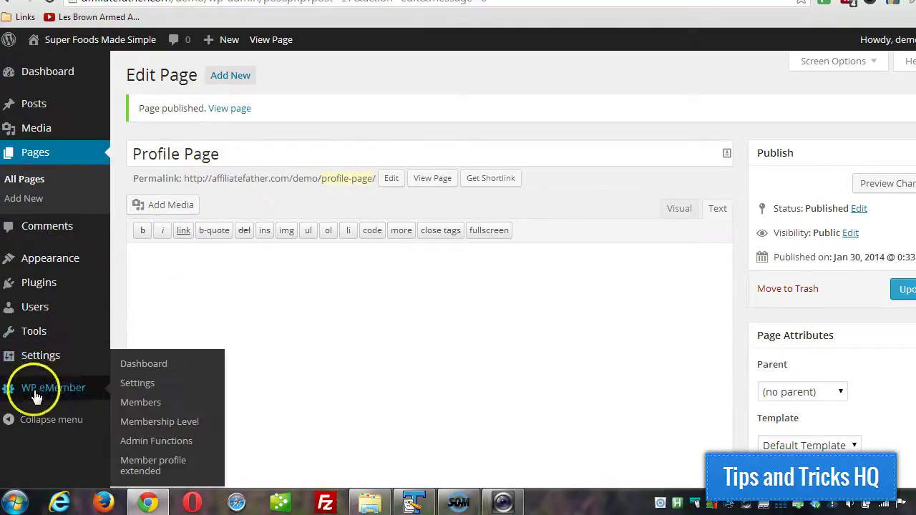
click(159, 467)
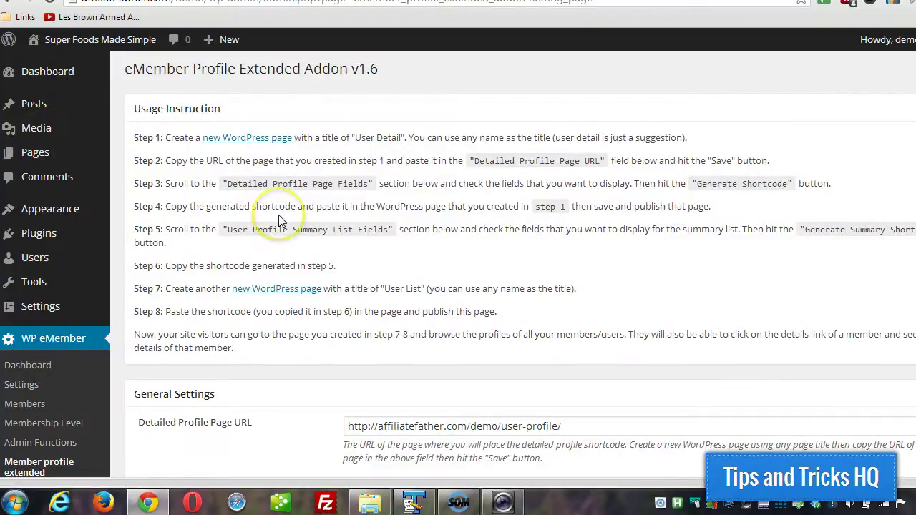
scroll(279, 222, down, 3)
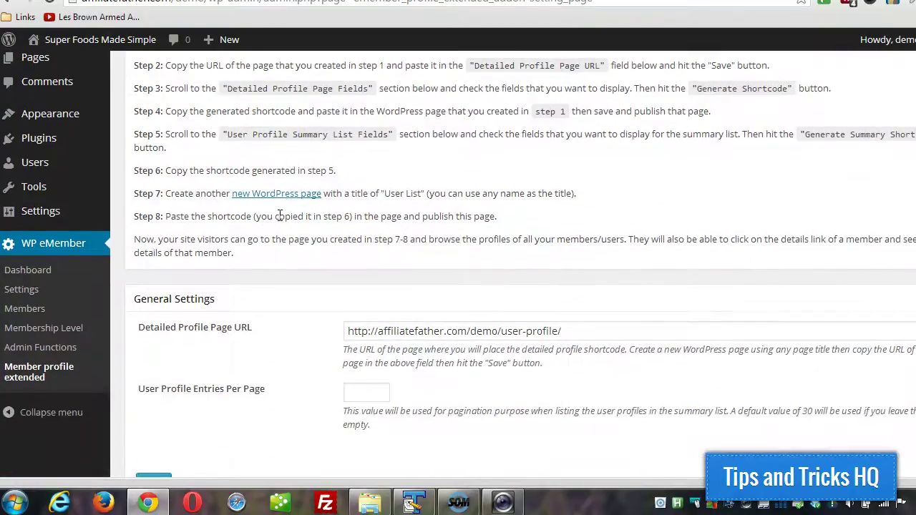
scroll(280, 217, down, 2)
drag(606, 286, 336, 291)
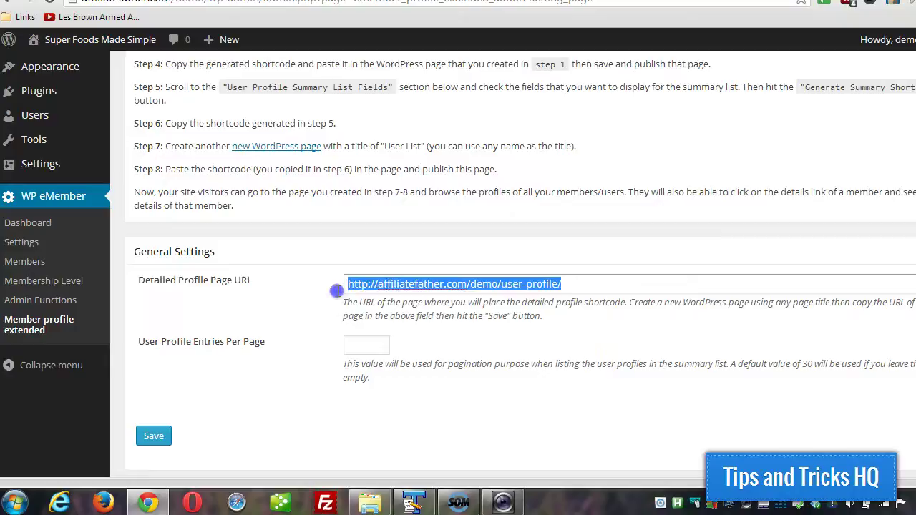
key(ctrl+v)
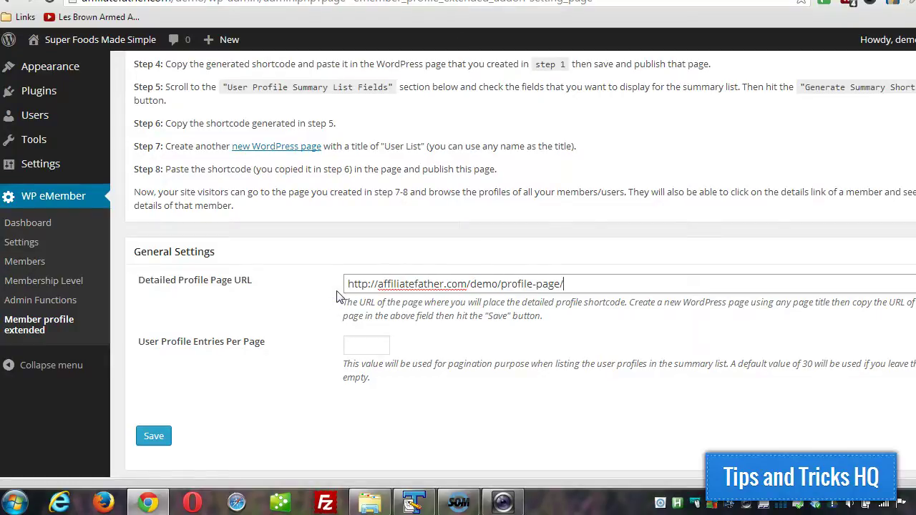
scroll(301, 322, down, 1)
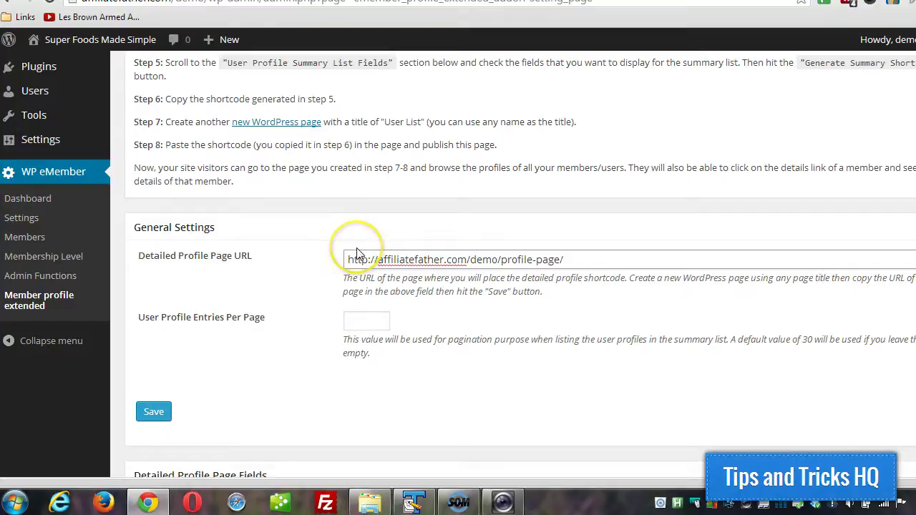
click(214, 369)
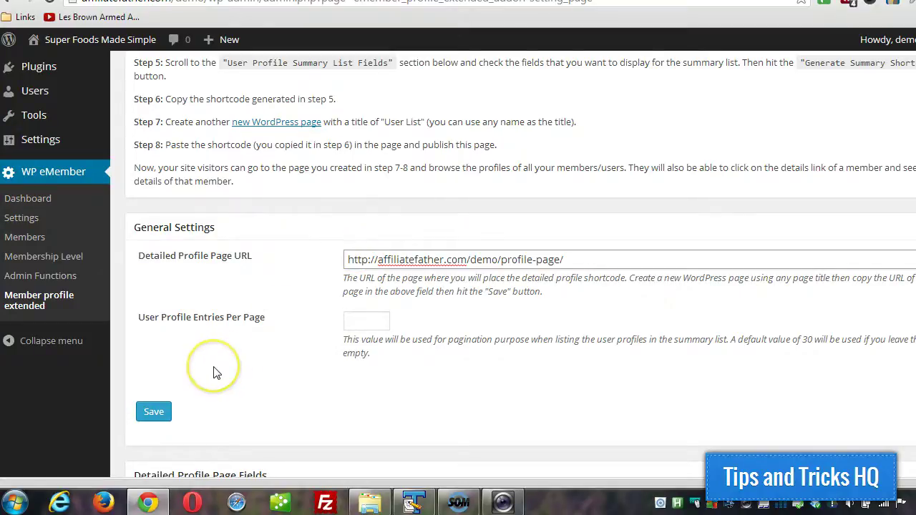
click(464, 259)
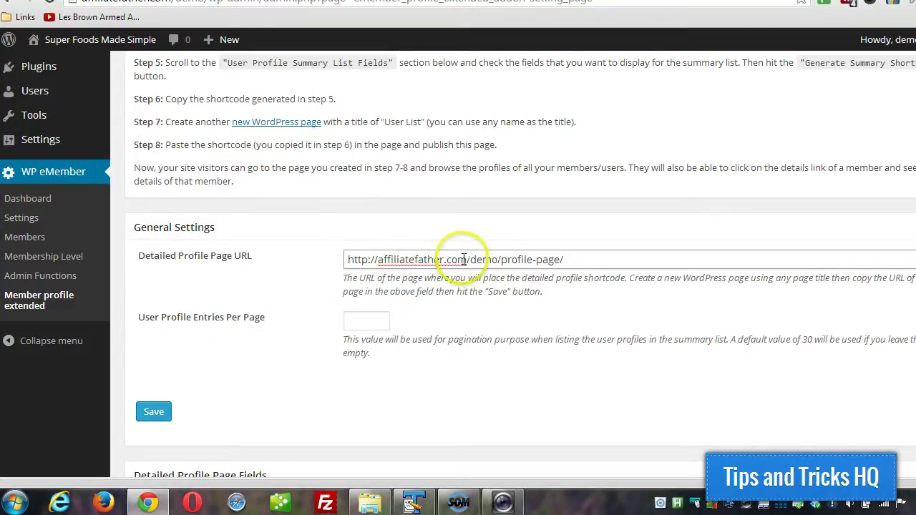
click(153, 414)
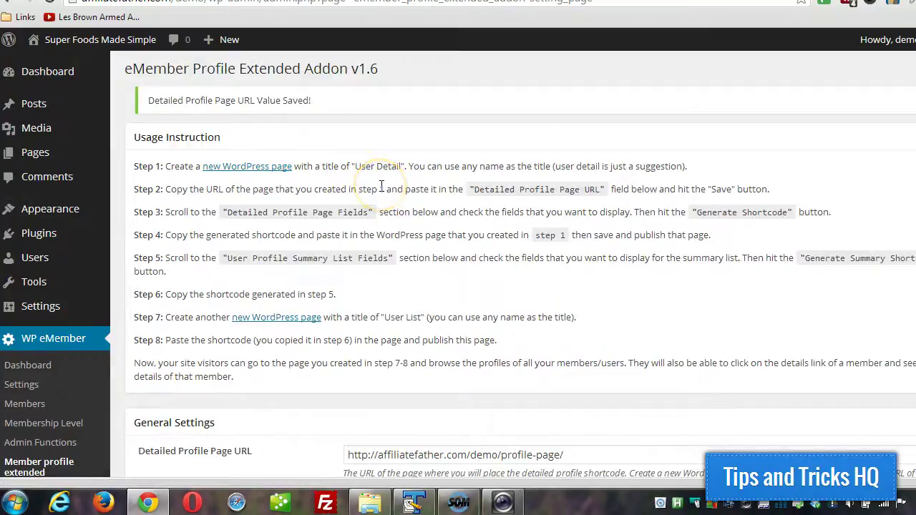
Enable Member ID, Show Profile Image, User Name and First Name as detailed profile page fields and generate the shortcode
scroll(382, 186, down, 5)
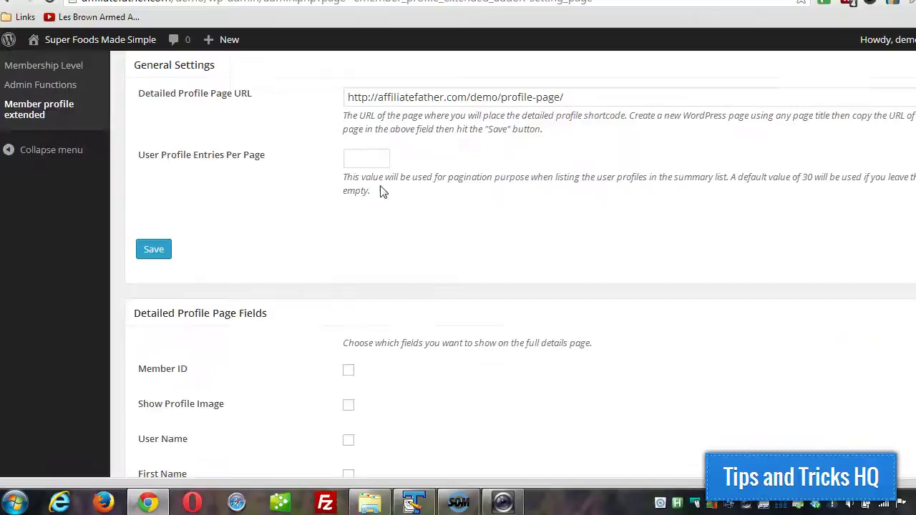
scroll(381, 190, down, 2)
click(350, 229)
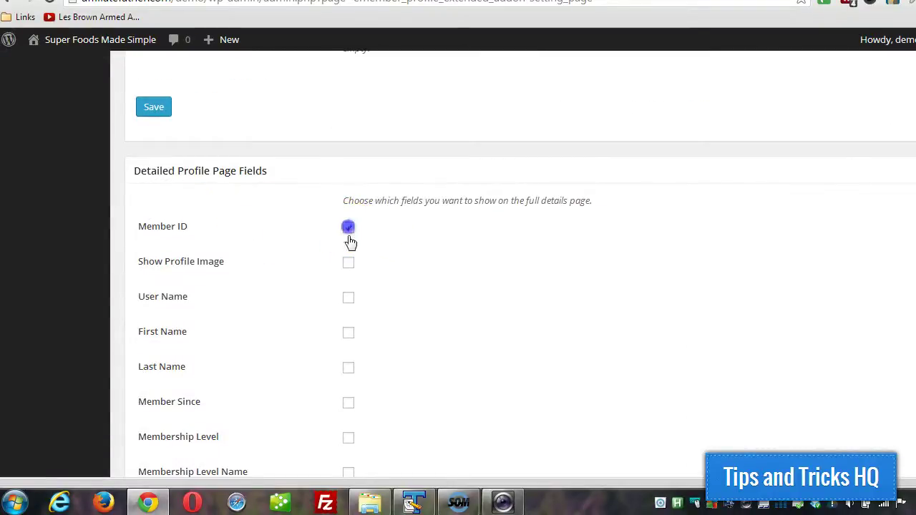
click(349, 334)
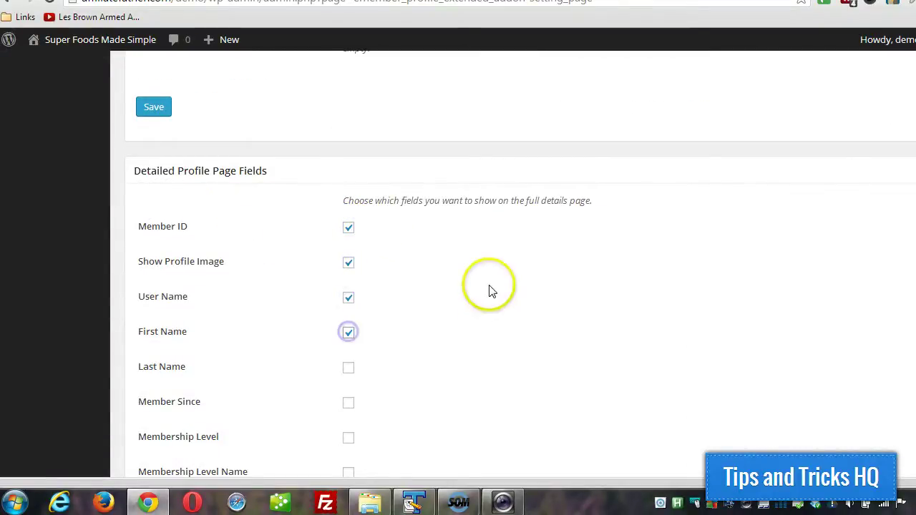
scroll(491, 286, down, 6)
scroll(491, 277, down, 2)
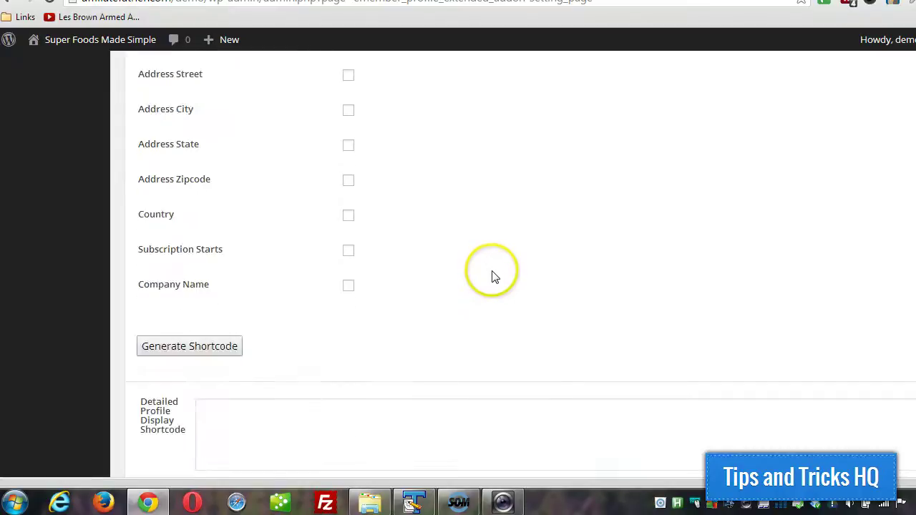
click(204, 351)
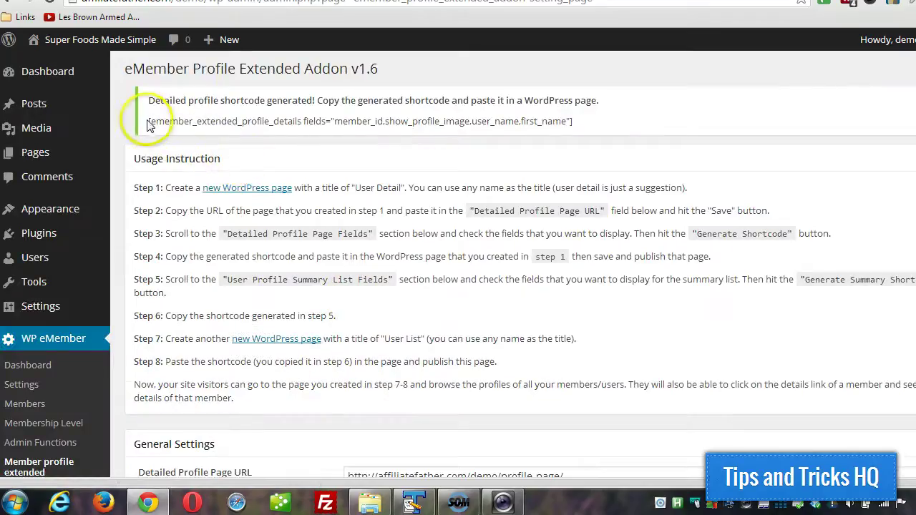
Copy the whole generated ember_extended_profile_details shortcode, including its brackets
drag(150, 121, 565, 121)
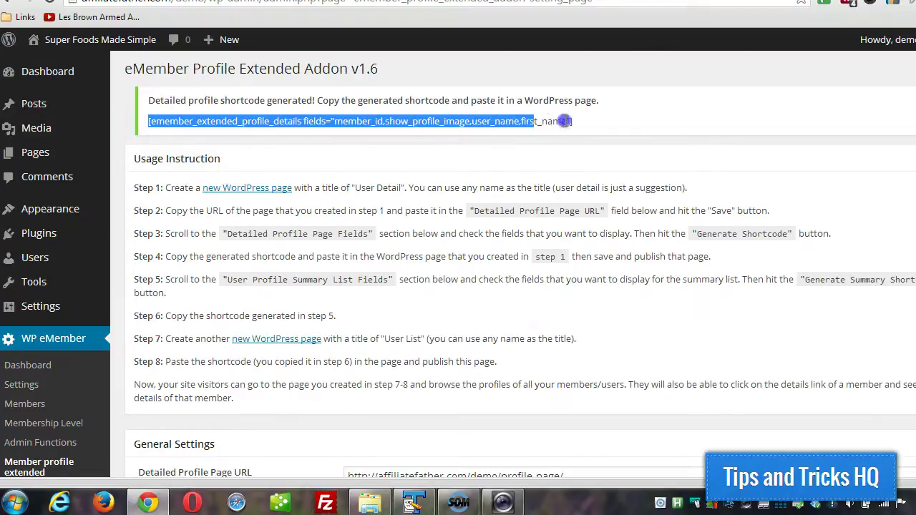
right_click(572, 122)
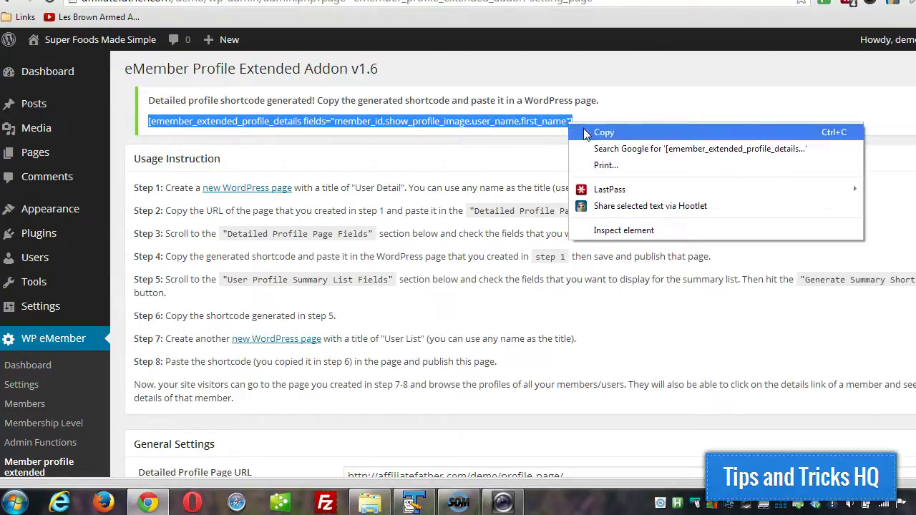
click(585, 132)
Open the existing Profile Page for editing from the list of all pages
mouse_move(57, 149)
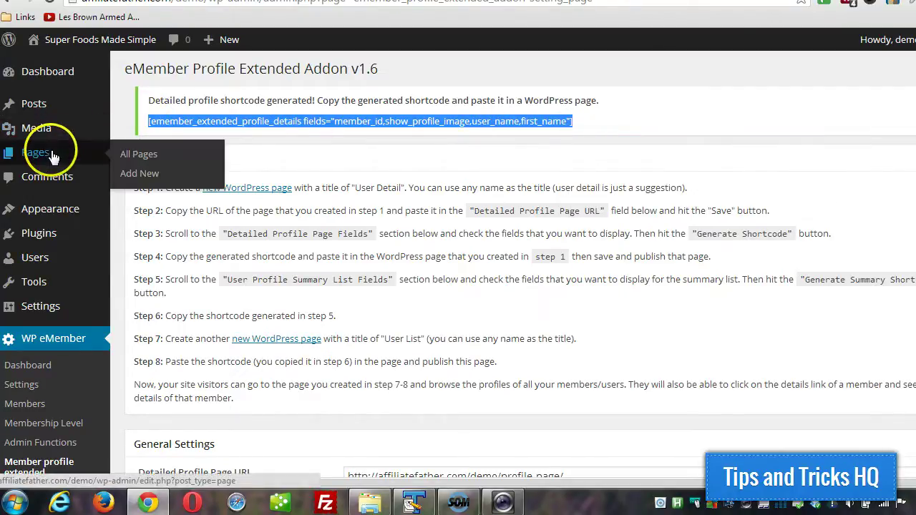
click(128, 155)
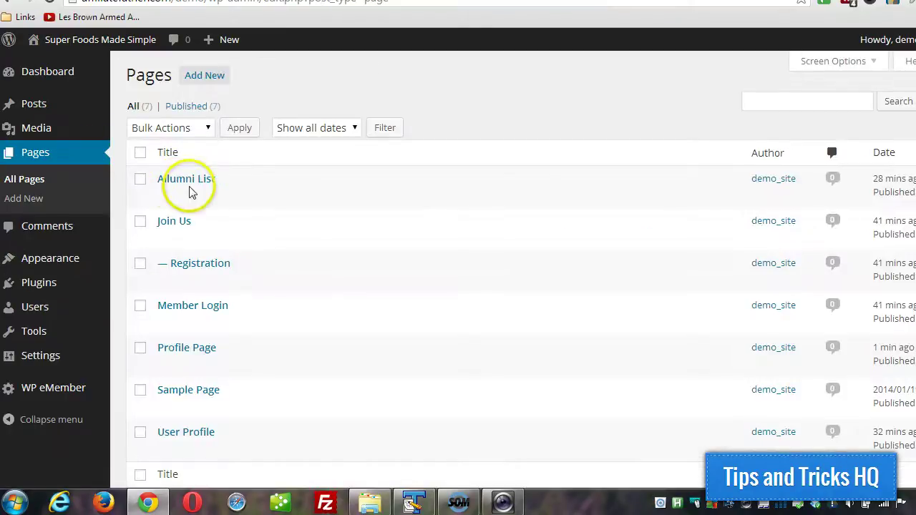
scroll(190, 192, down, 1)
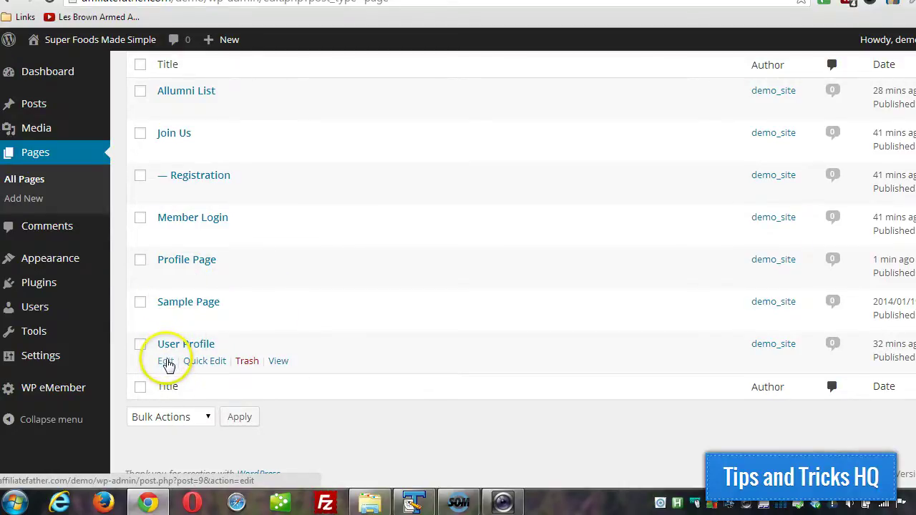
click(167, 279)
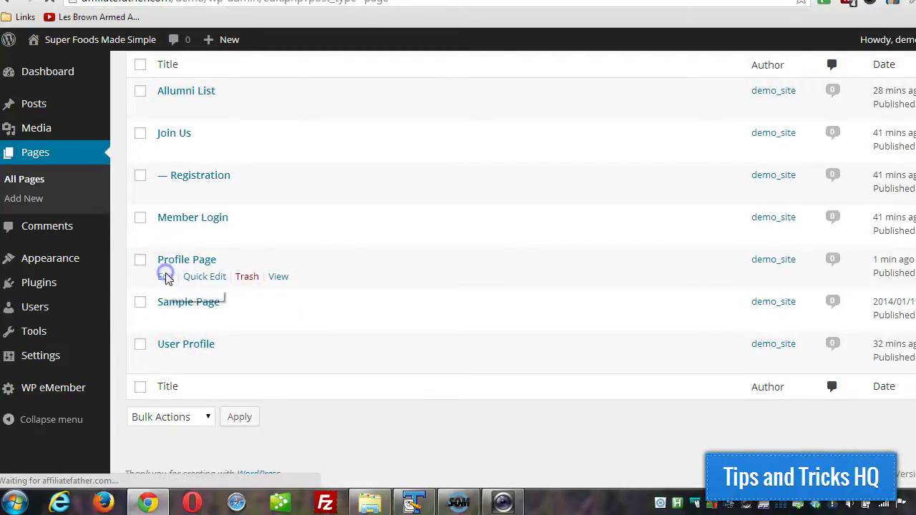
Paste the copied ember_extended_profile_details shortcode into the Profile Page content and update the page
click(194, 250)
right_click(217, 217)
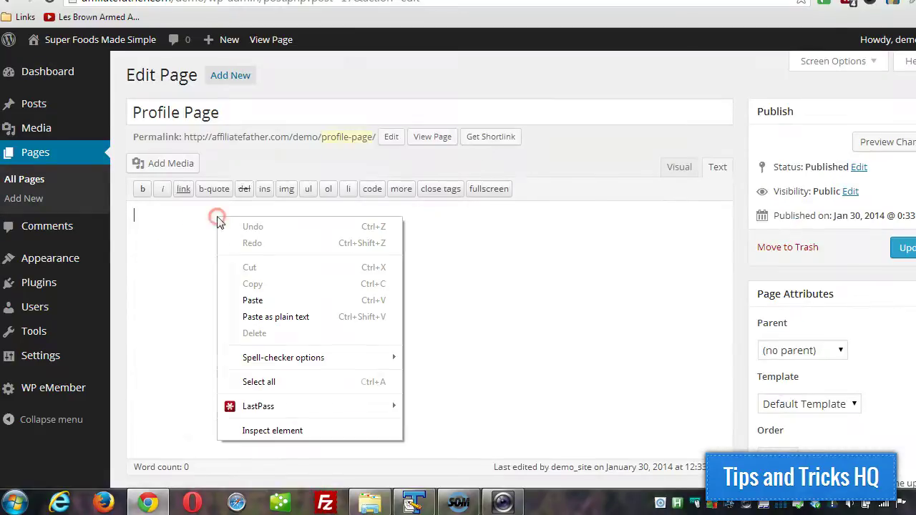
click(256, 296)
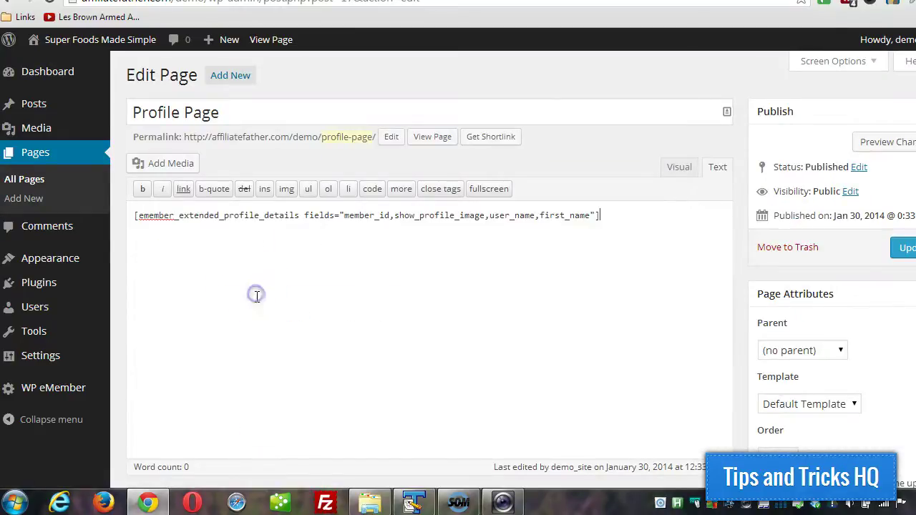
click(899, 248)
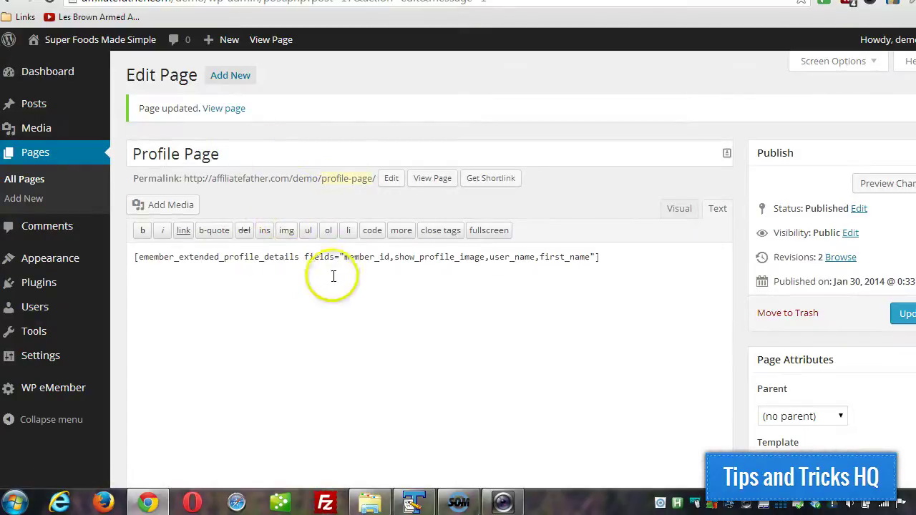
drag(344, 256, 577, 257)
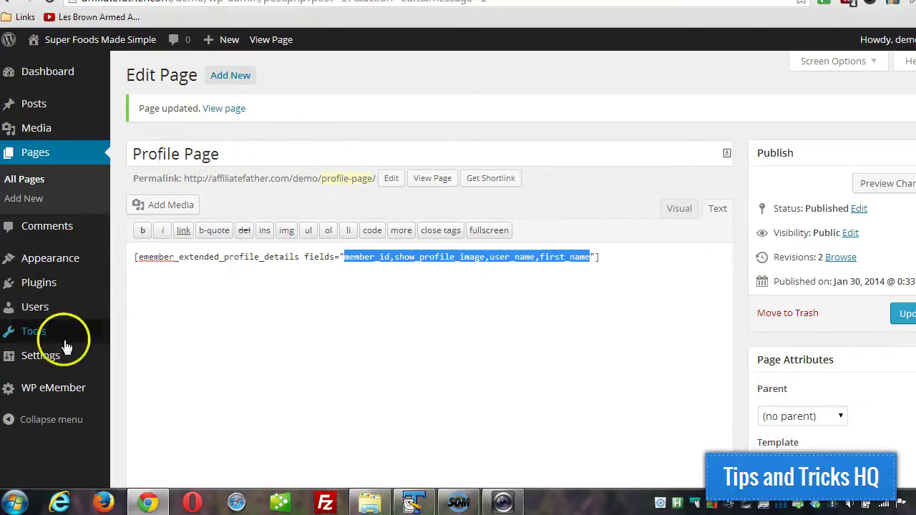
In the Member profile extended settings, enable Member ID, Show Profile Image and User Name as user profile summary list fields
mouse_move(57, 395)
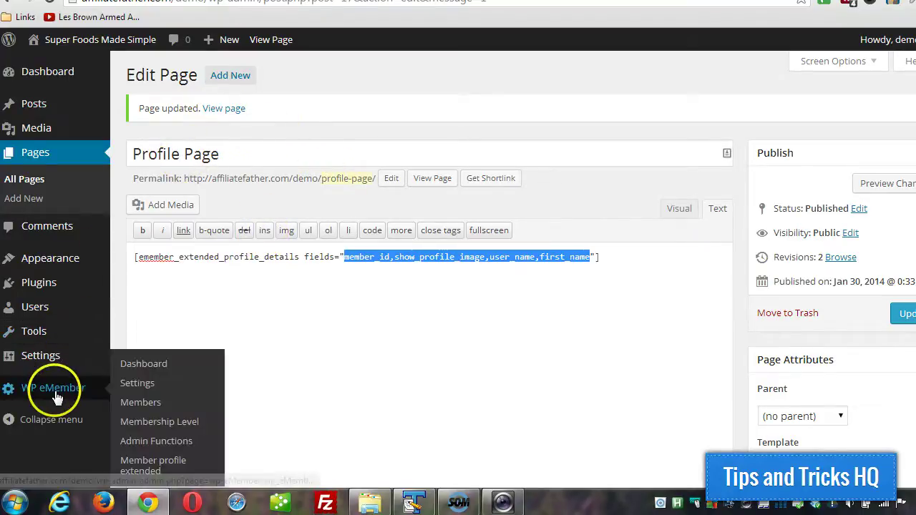
click(164, 466)
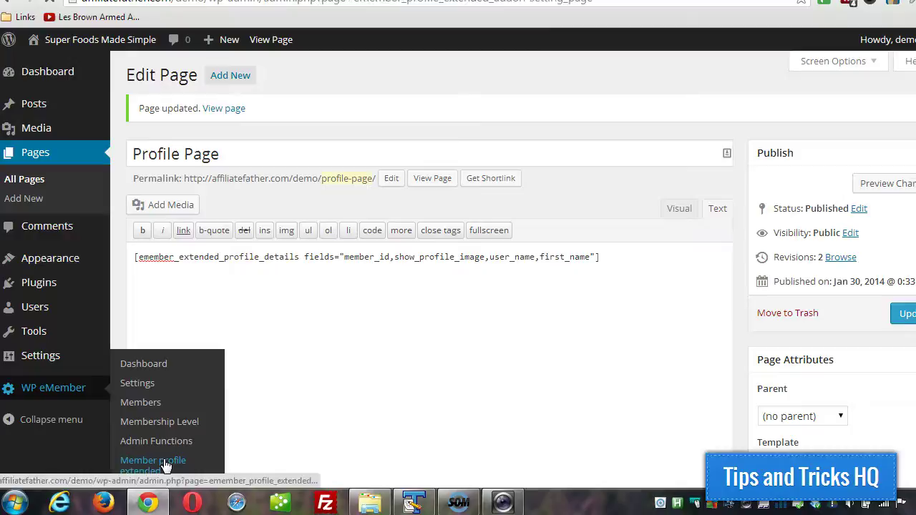
scroll(315, 337, down, 2)
scroll(315, 333, down, 4)
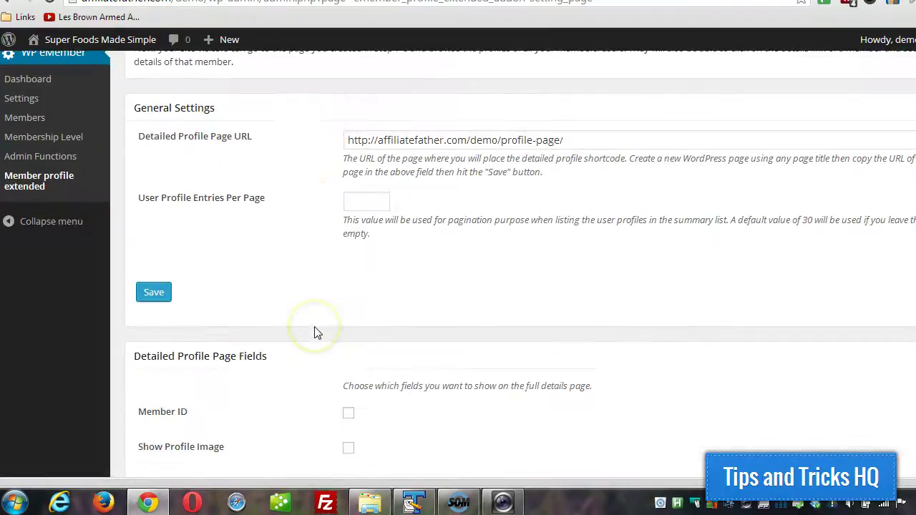
scroll(282, 433, down, 2)
scroll(283, 422, down, 9)
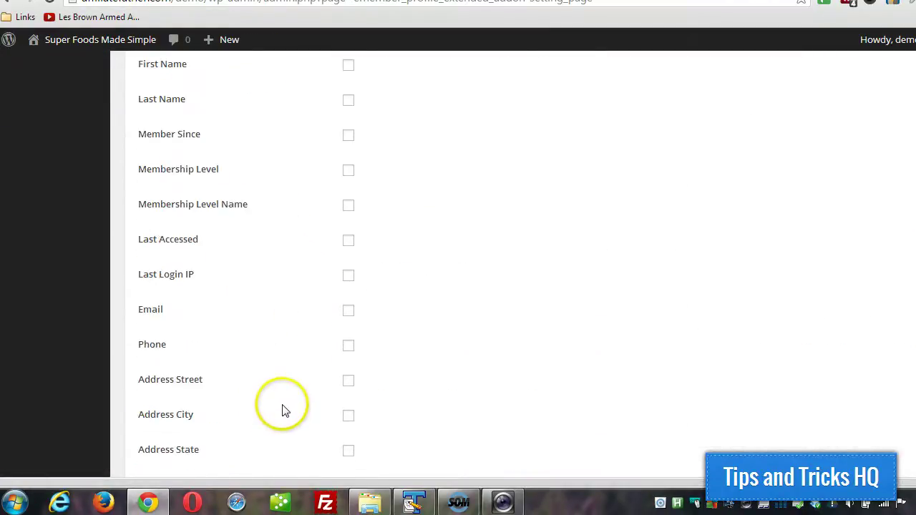
scroll(283, 405, down, 3)
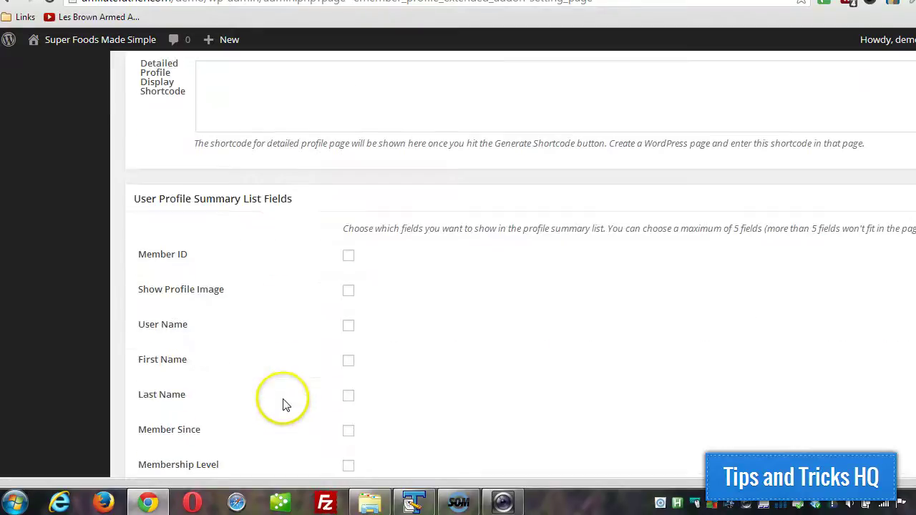
click(348, 254)
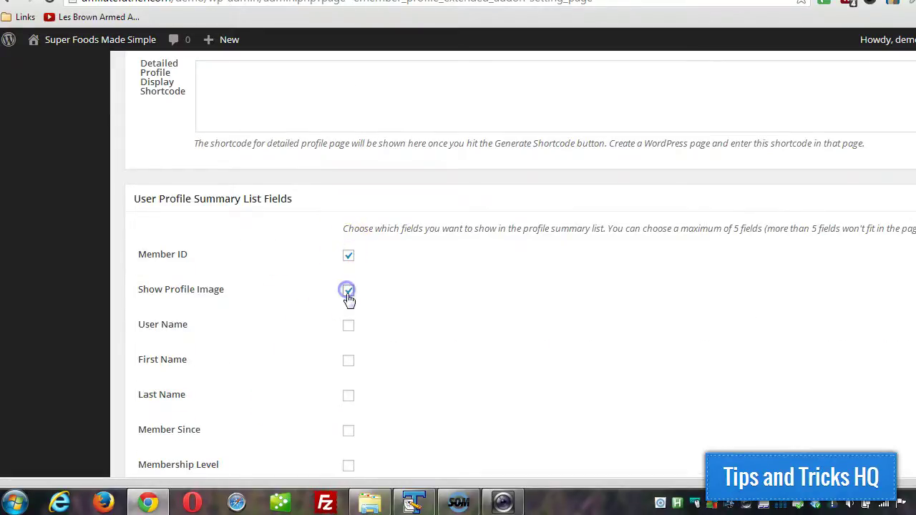
click(349, 326)
click(349, 255)
click(349, 255)
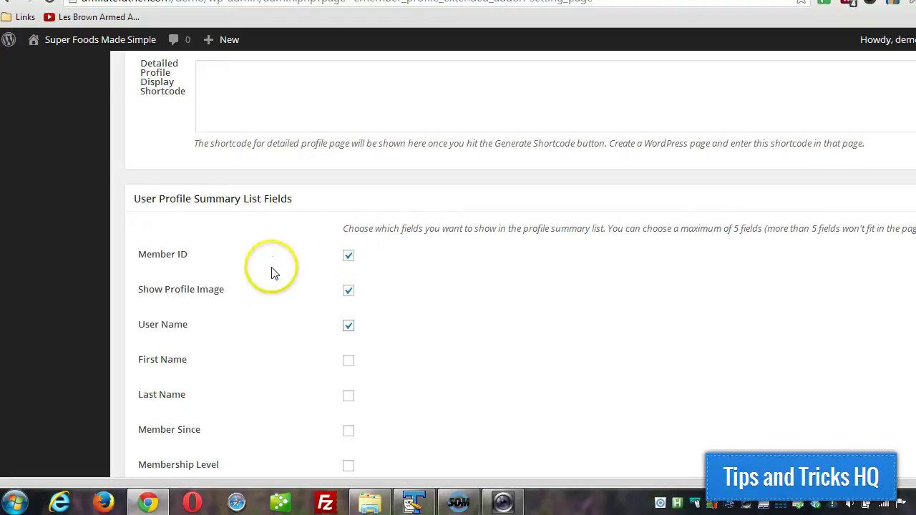
Generate the summary shortcode and copy the whole ember_extended_summary_list shortcode, including its brackets
scroll(272, 102, up, 2)
scroll(368, 225, down, 4)
scroll(373, 233, down, 7)
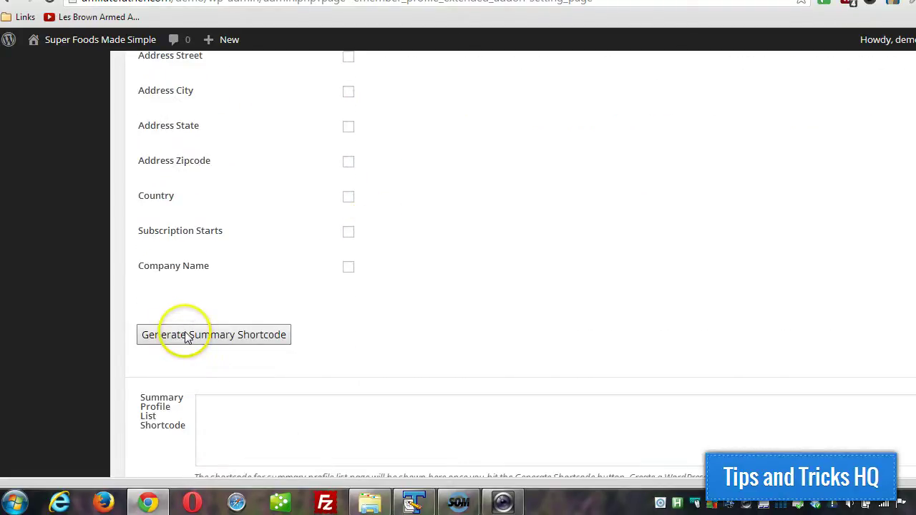
click(185, 335)
click(378, 308)
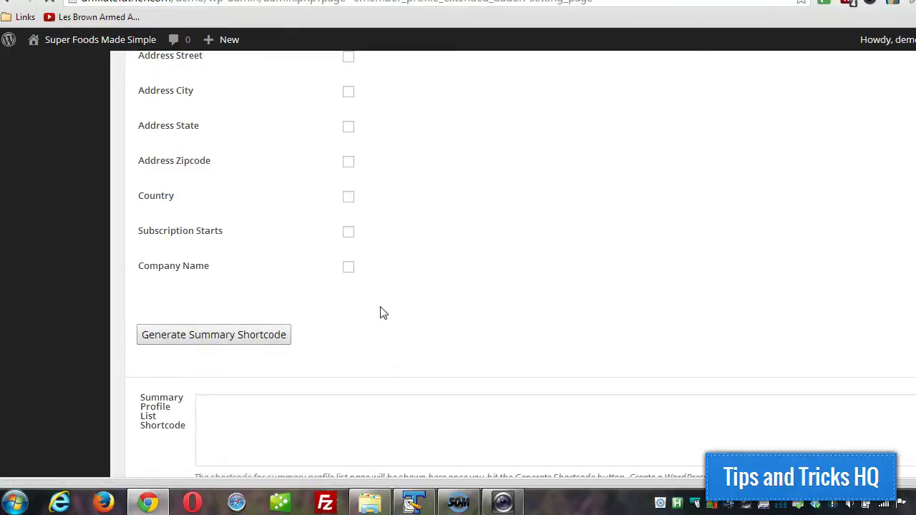
click(149, 122)
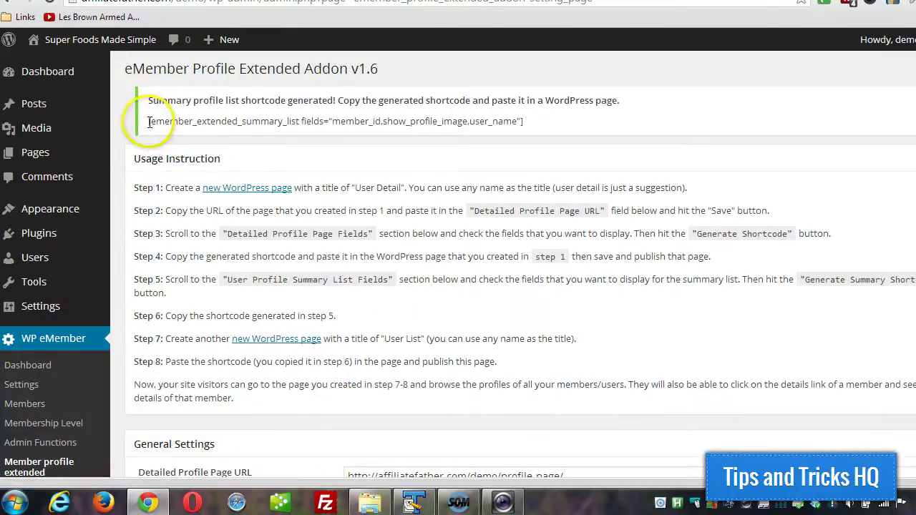
drag(149, 122, 523, 129)
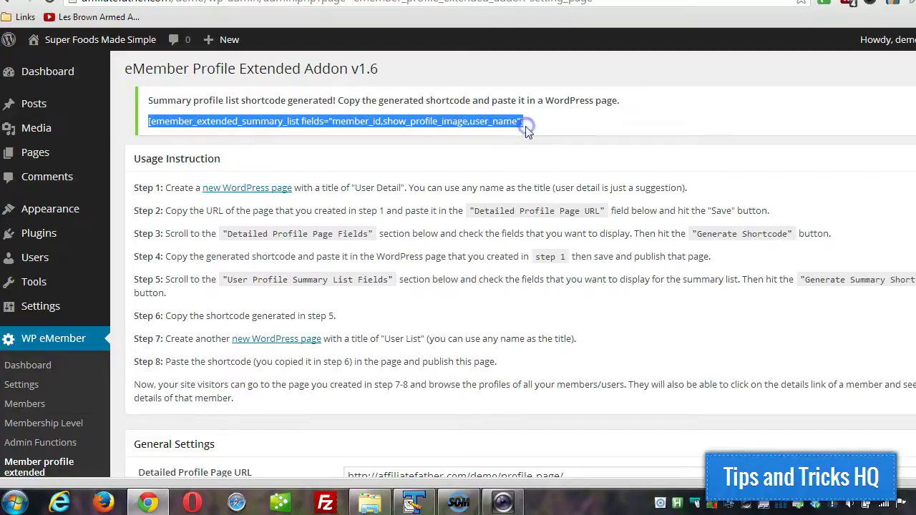
right_click(527, 131)
click(539, 132)
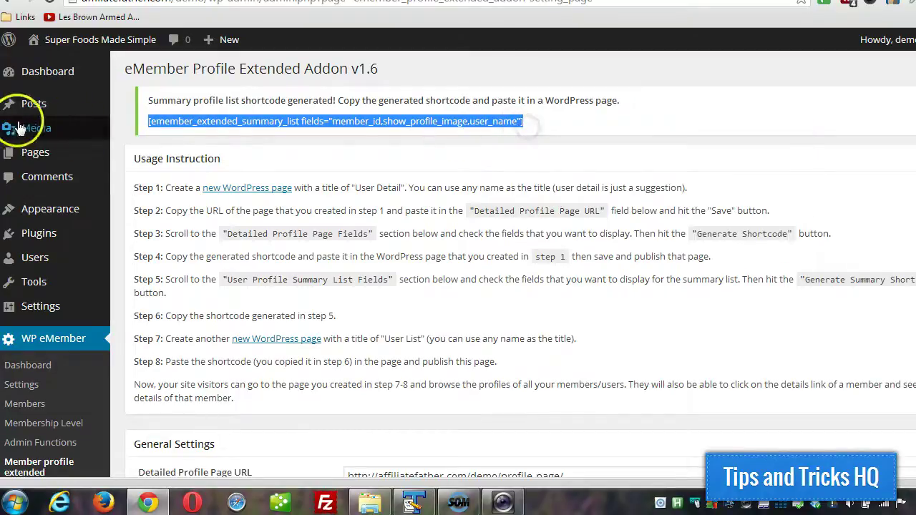
Create a new page titled Alumni List, paste the copied summary list shortcode as its content and publish it
mouse_move(28, 147)
click(139, 175)
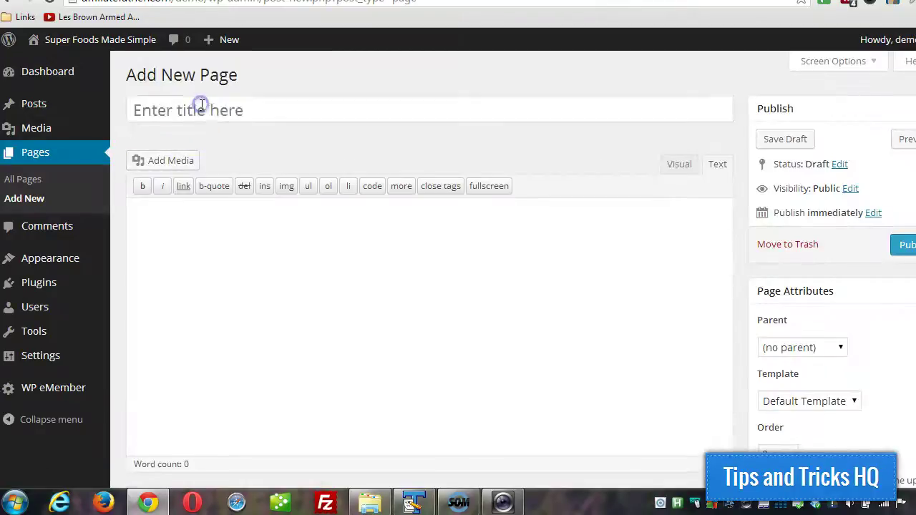
click(201, 104)
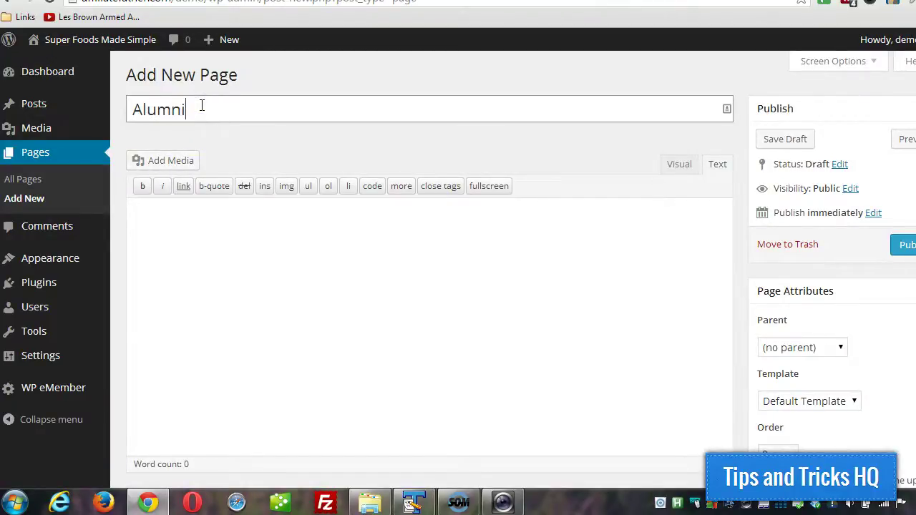
text(Alumni List)
click(220, 246)
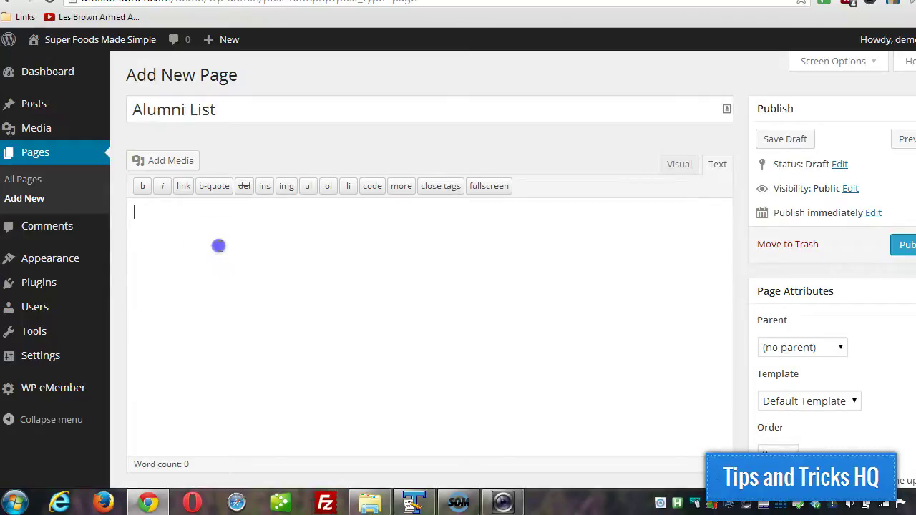
key(ctrl+v)
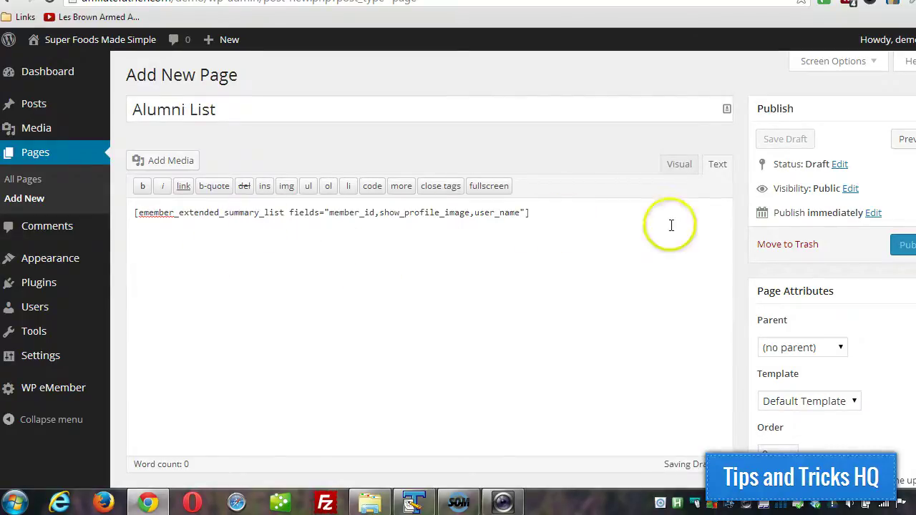
click(902, 244)
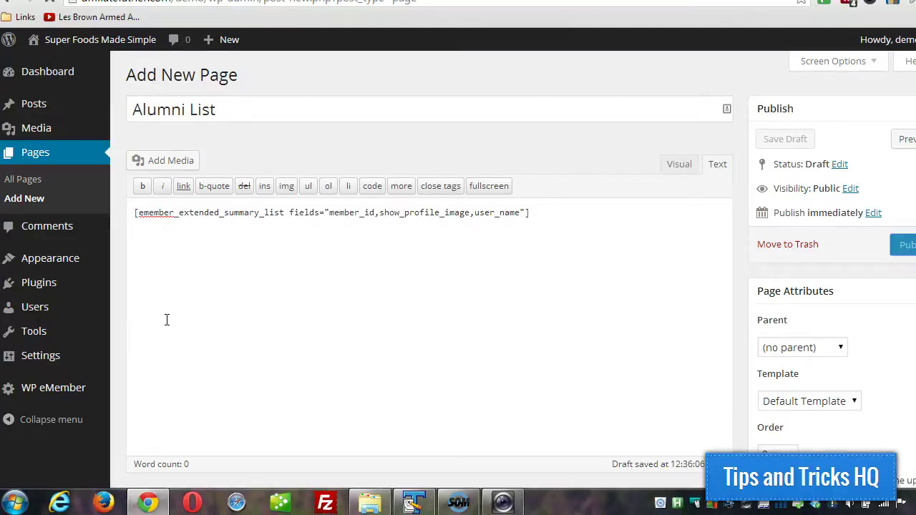
Open the WP eMember membership levels and check the level ID of the Free level
click(107, 40)
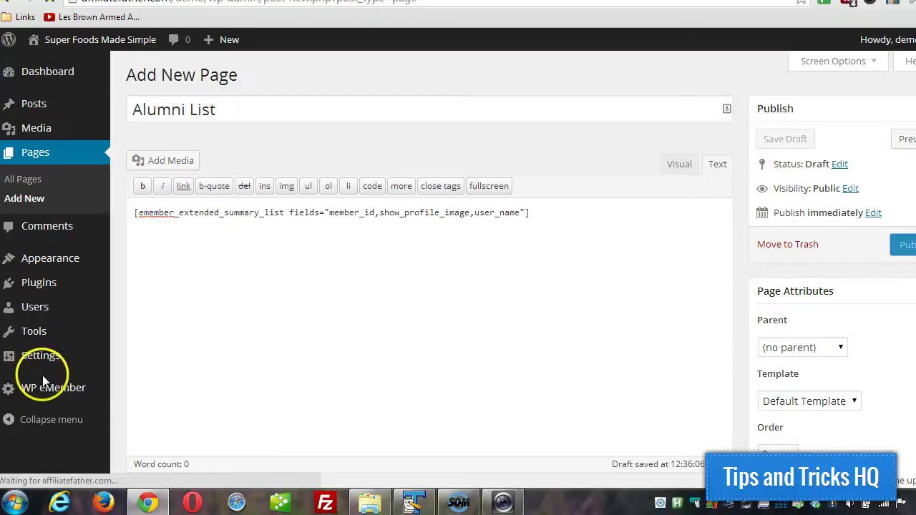
mouse_move(44, 395)
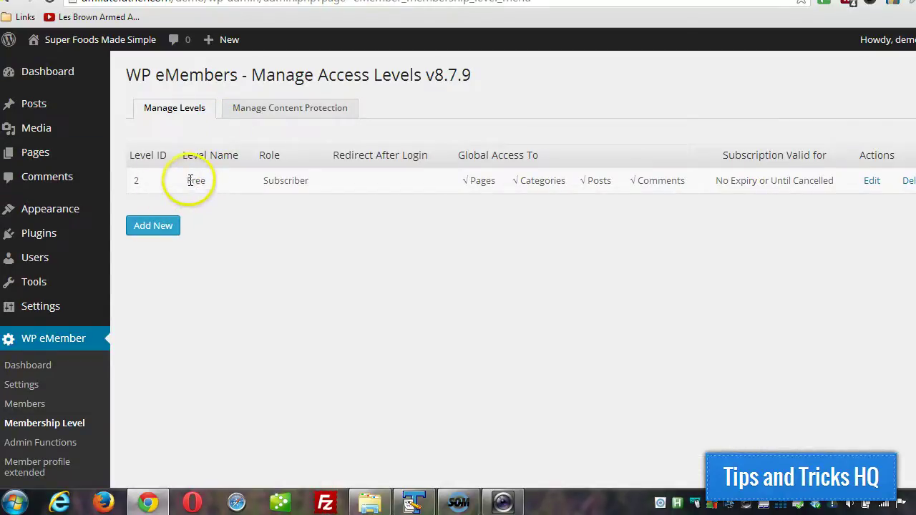
click(154, 226)
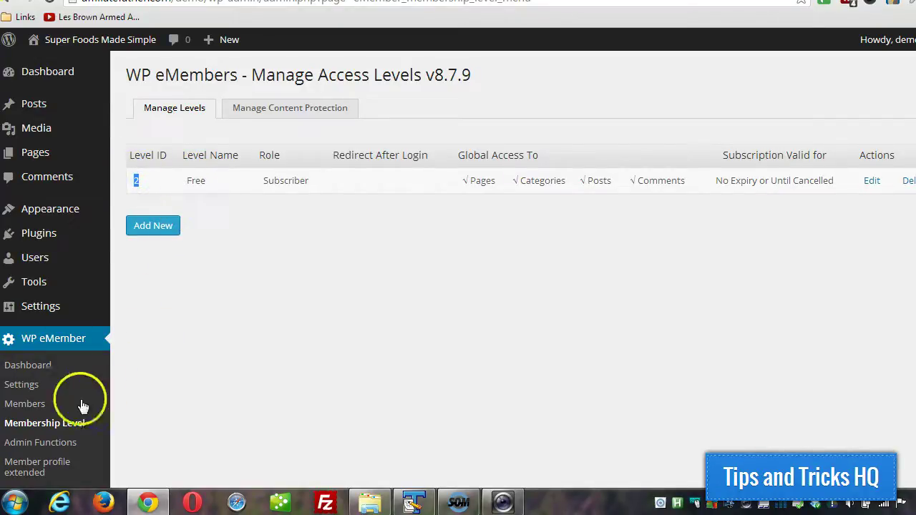
Review the Allow Free Membership and Free Membership Level ID options in the WP eMember general settings
click(30, 384)
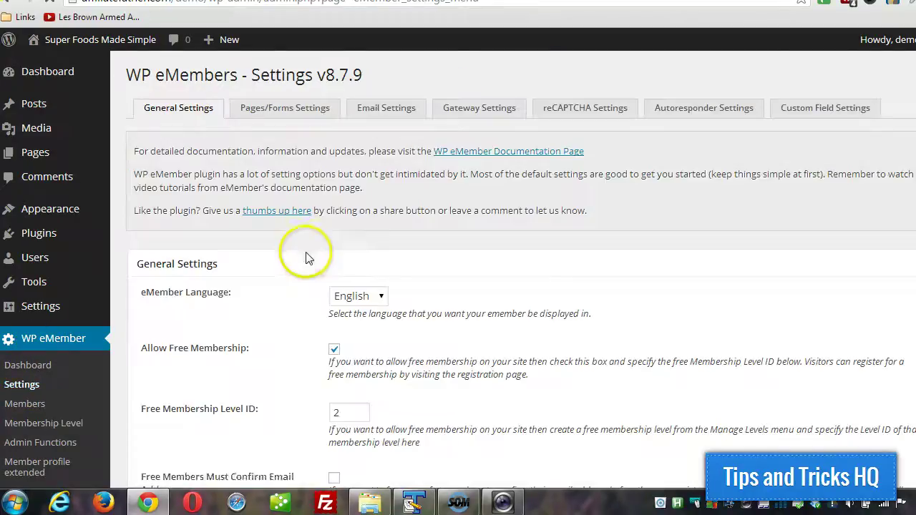
scroll(322, 305, down, 1)
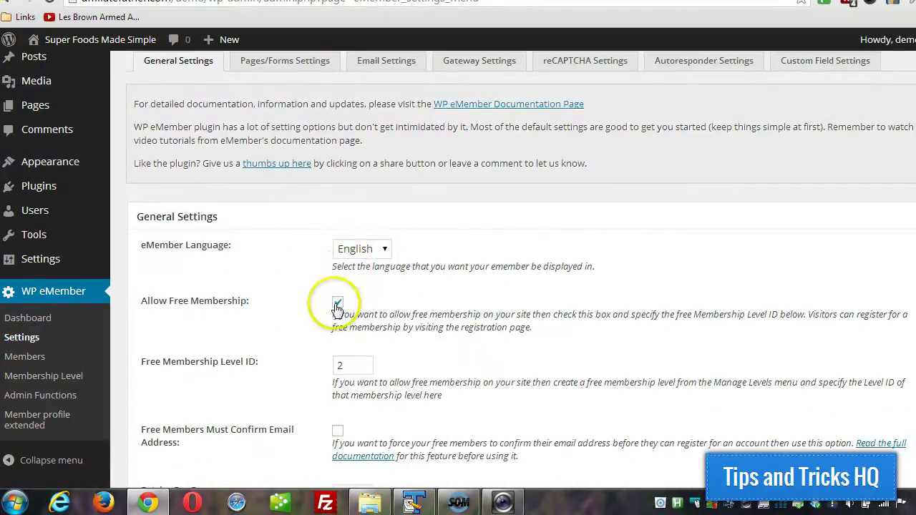
double_click(344, 366)
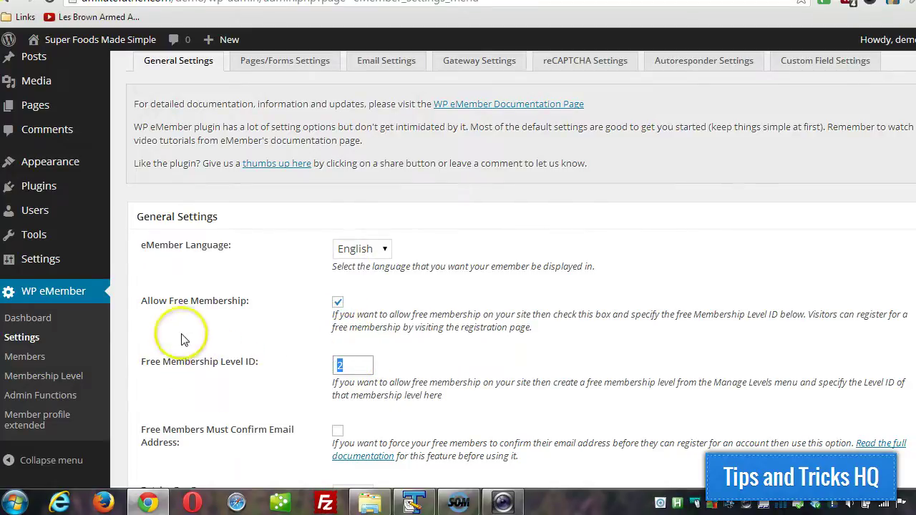
scroll(752, 293, down, 3)
scroll(520, 268, down, 15)
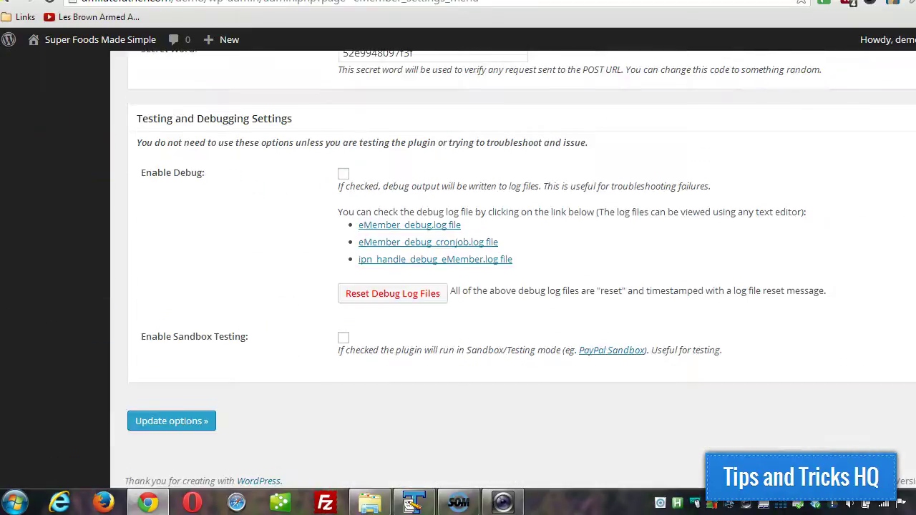
scroll(520, 269, up, 15)
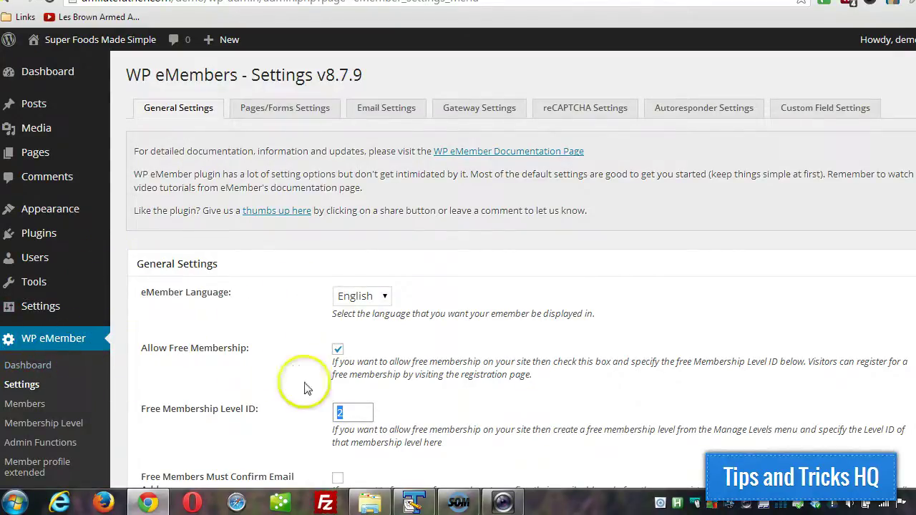
List all the site's pages and open the published view of the Allumni List page in a new browser tab
mouse_move(50, 163)
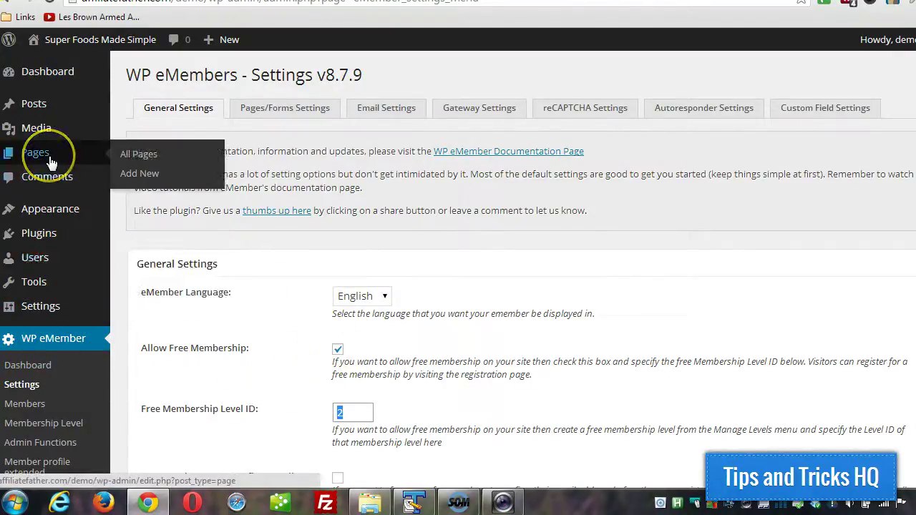
click(133, 159)
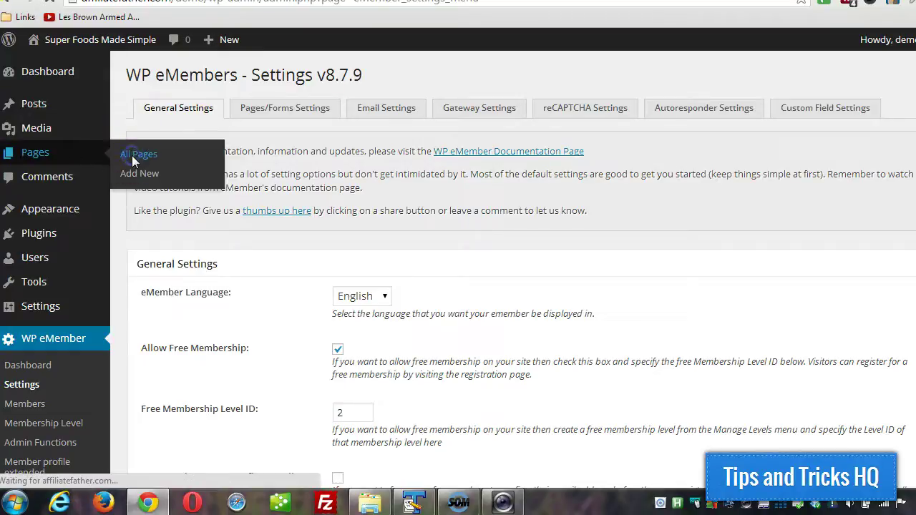
scroll(251, 225, down, 2)
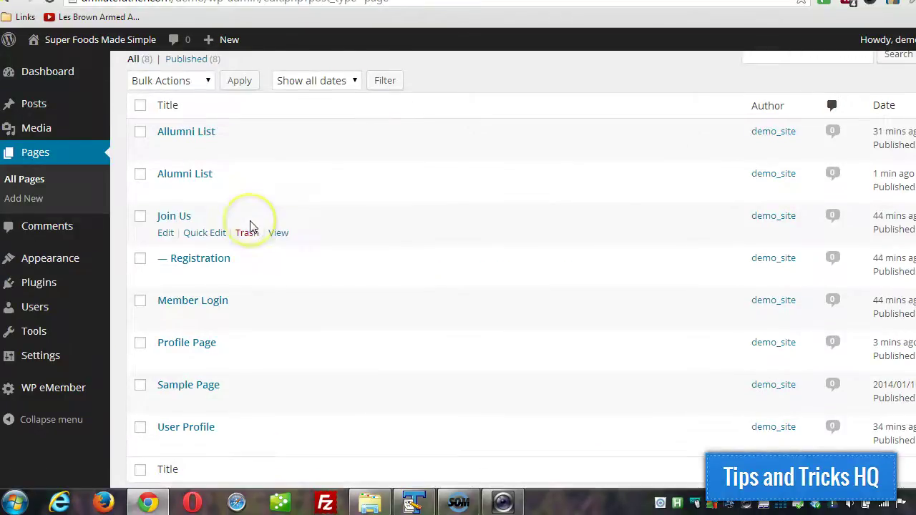
scroll(251, 225, up, 1)
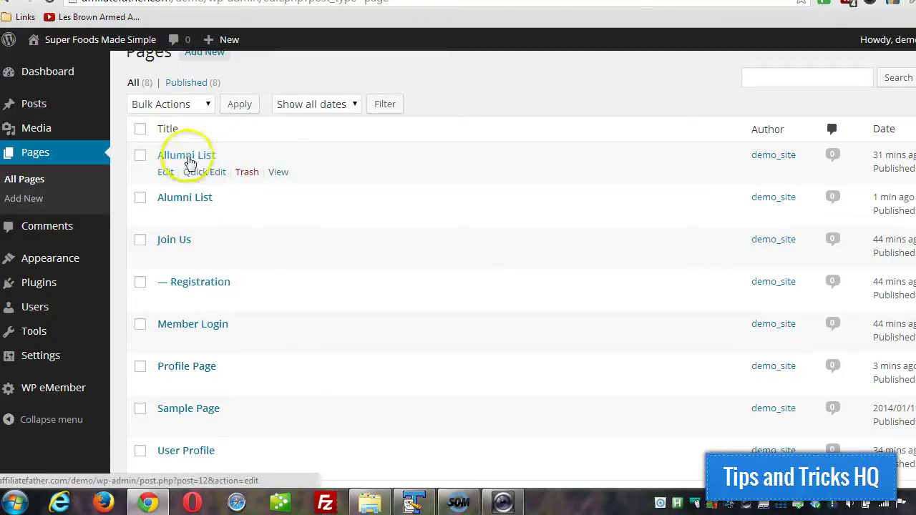
right_click(282, 175)
click(311, 183)
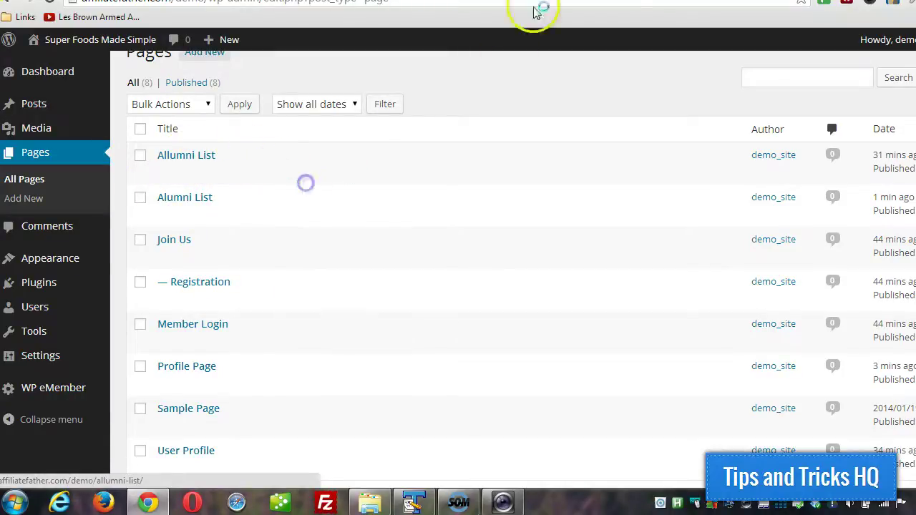
Switch to the newly opened site tab and review the member's Profile Page with its photo and detail fields
key(ctrl+Tab)
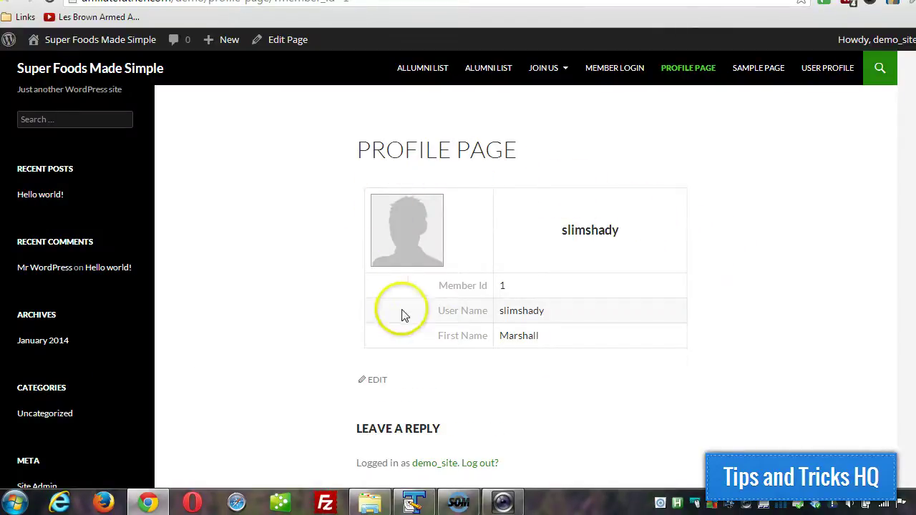
scroll(665, 296, down, 1)
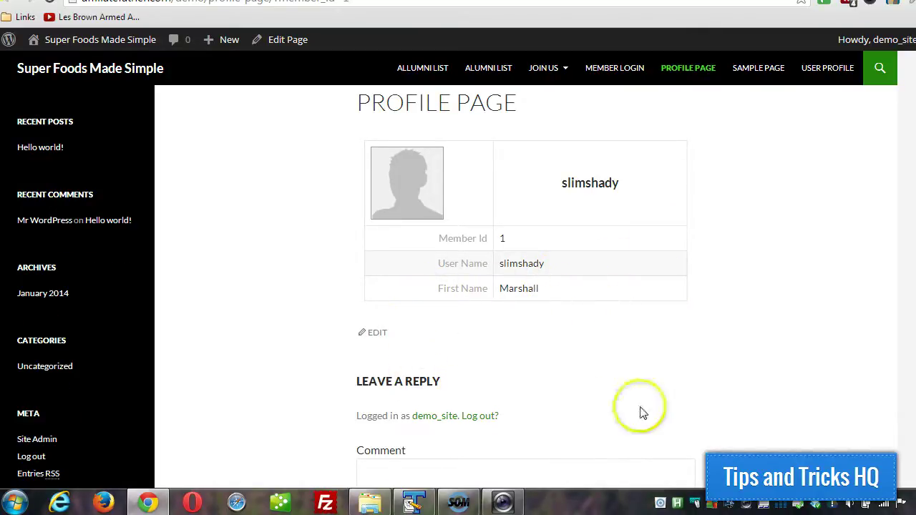
scroll(760, 242, up, 1)
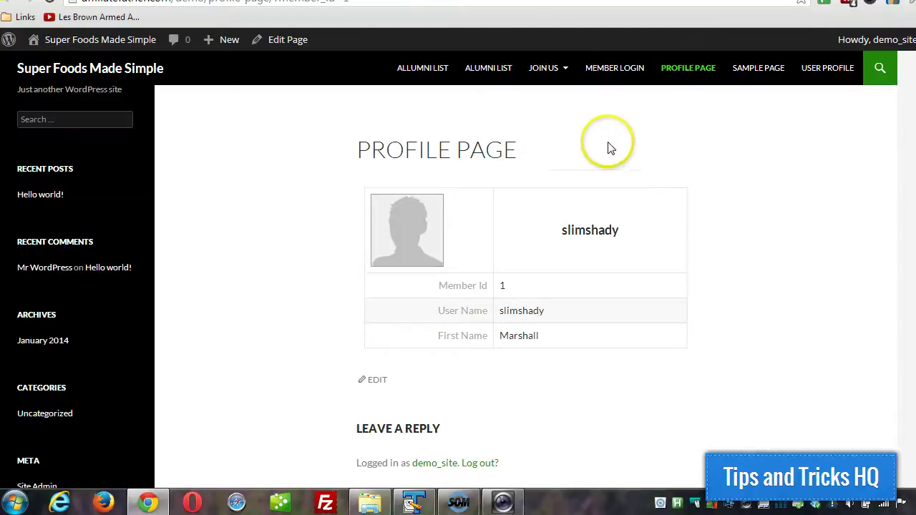